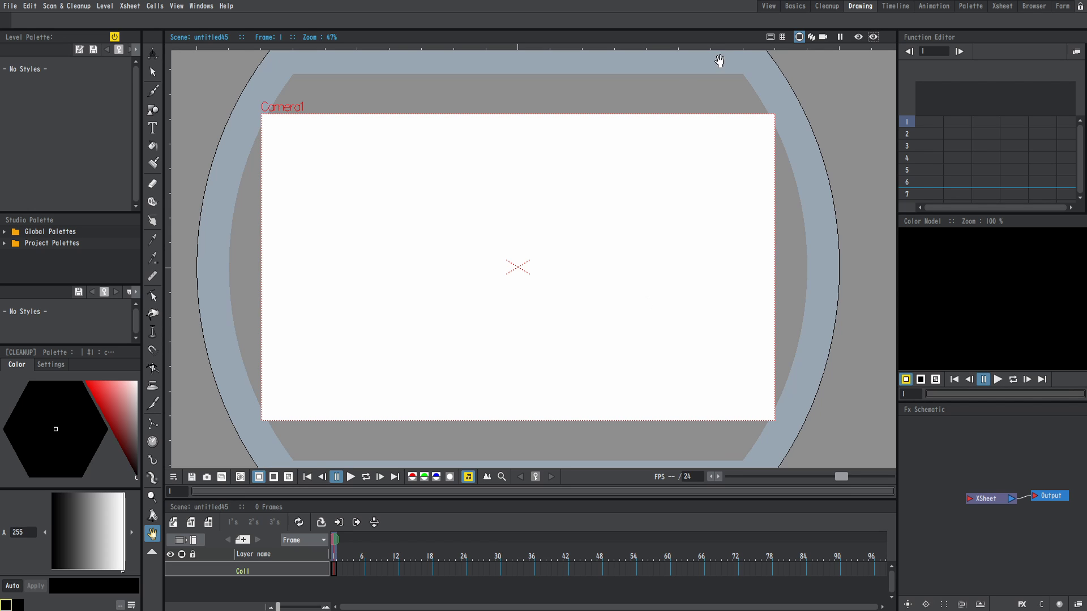
- Look through the predefined rooms, including Basics, Cleanup, Timeline, Animation and Palette, and return to the Drawing room
{"action": "left_click", "coordinate": [804, 9]}
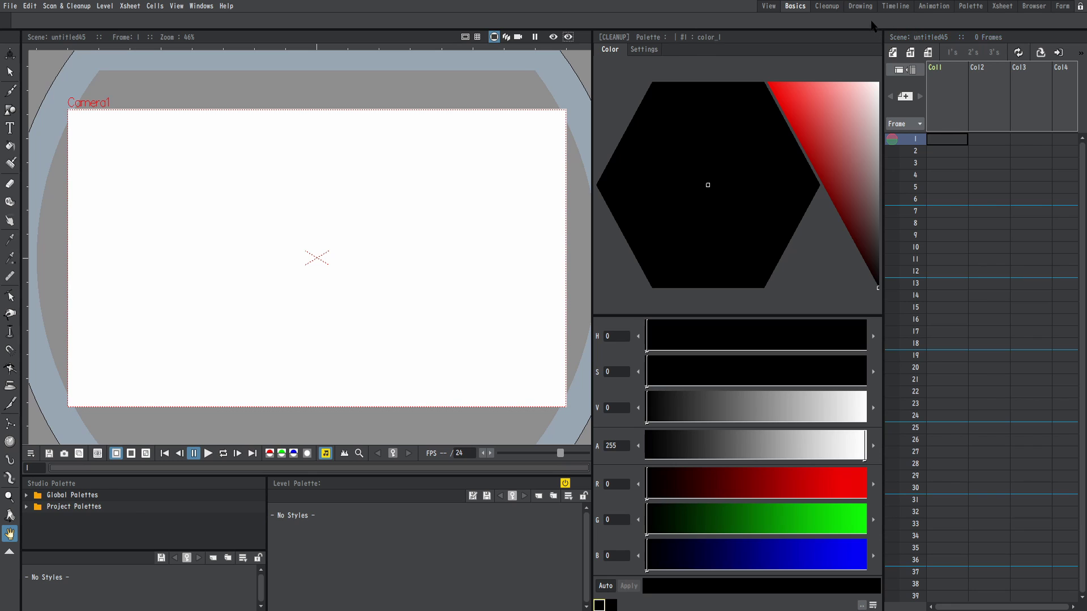
{"action": "left_click", "coordinate": [860, 7]}
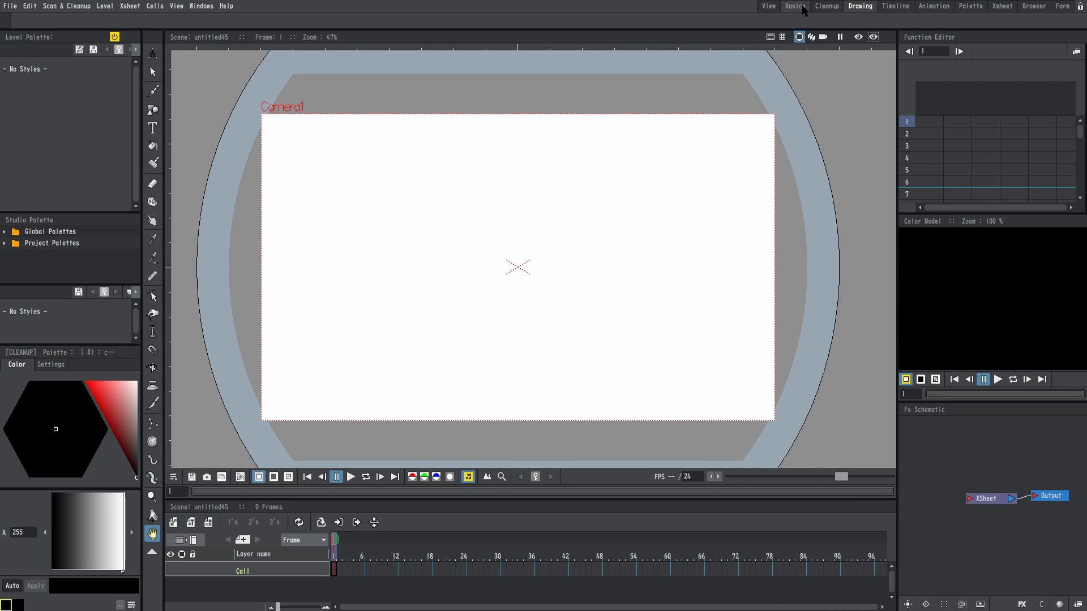
{"action": "left_click", "coordinate": [826, 7]}
{"action": "left_click", "coordinate": [869, 7]}
{"action": "left_click", "coordinate": [898, 8]}
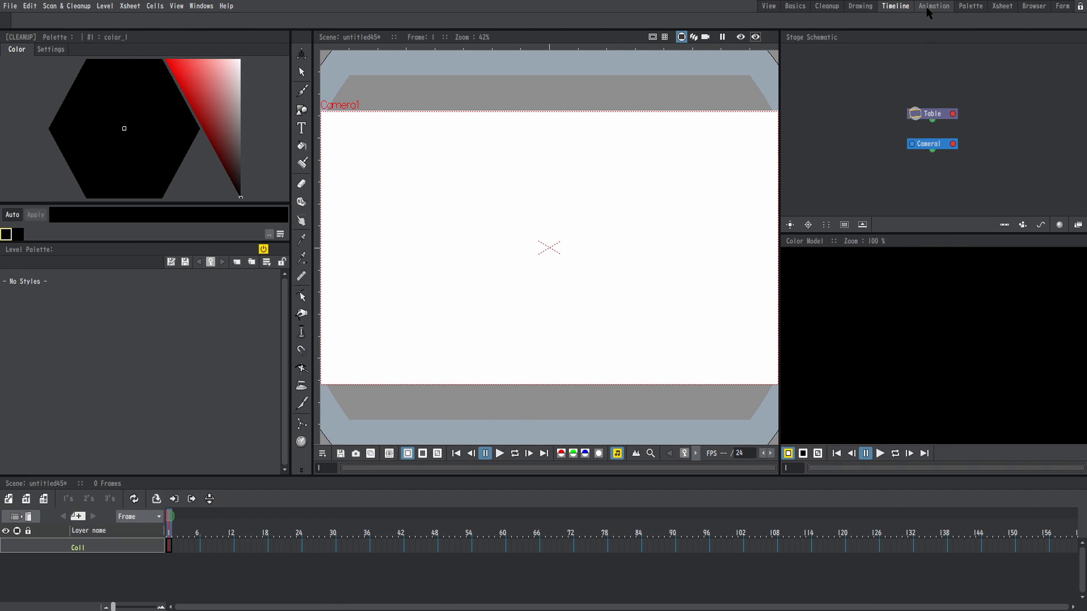
{"action": "left_click", "coordinate": [931, 7]}
{"action": "left_click", "coordinate": [968, 7]}
{"action": "left_click", "coordinate": [803, 7]}
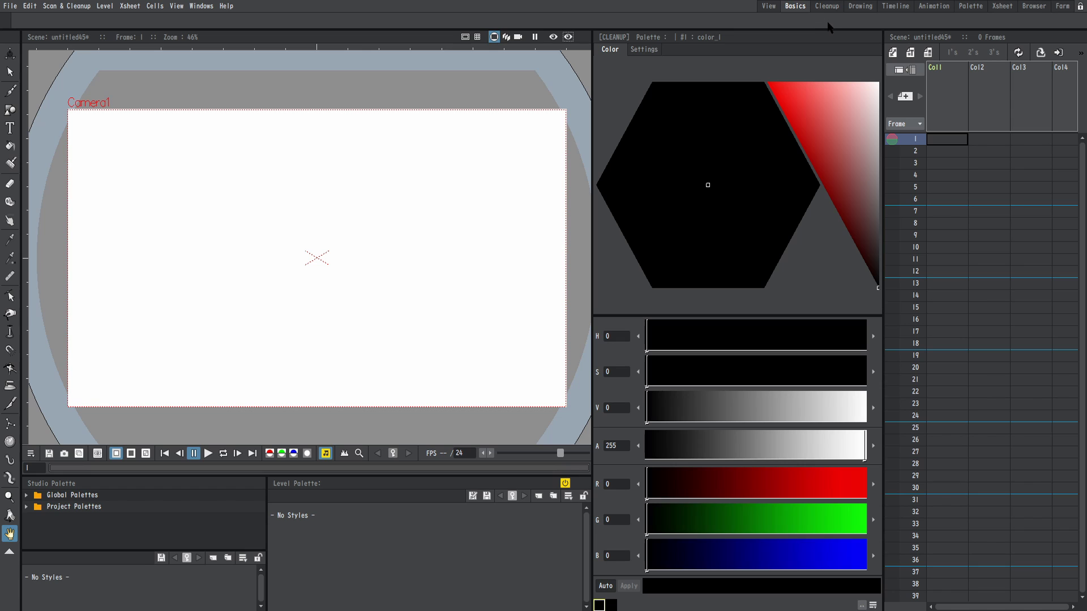
{"action": "left_click", "coordinate": [854, 7]}
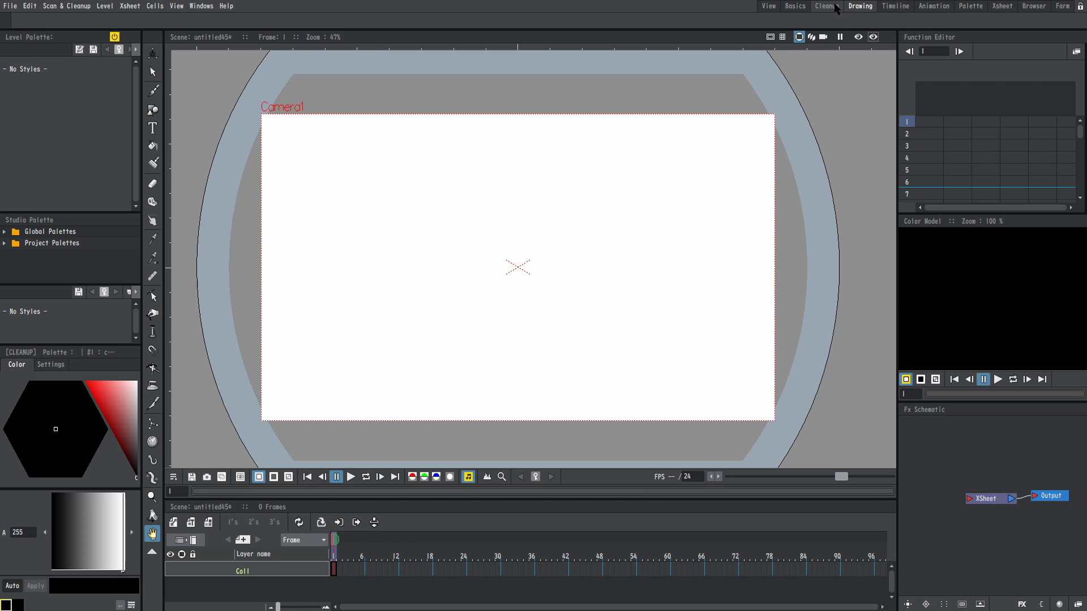
- Unlock the room tabs, add a new room, switch to it and rename it Tutorial
{"action": "left_click", "coordinate": [1079, 7]}
{"action": "right_click", "coordinate": [826, 12]}
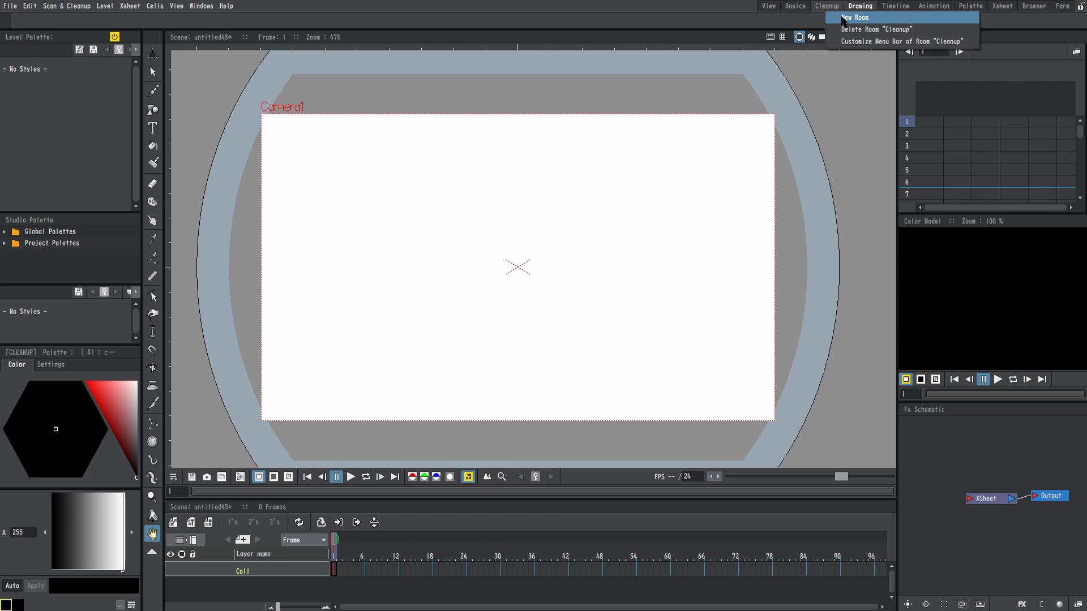
{"action": "left_click", "coordinate": [840, 15]}
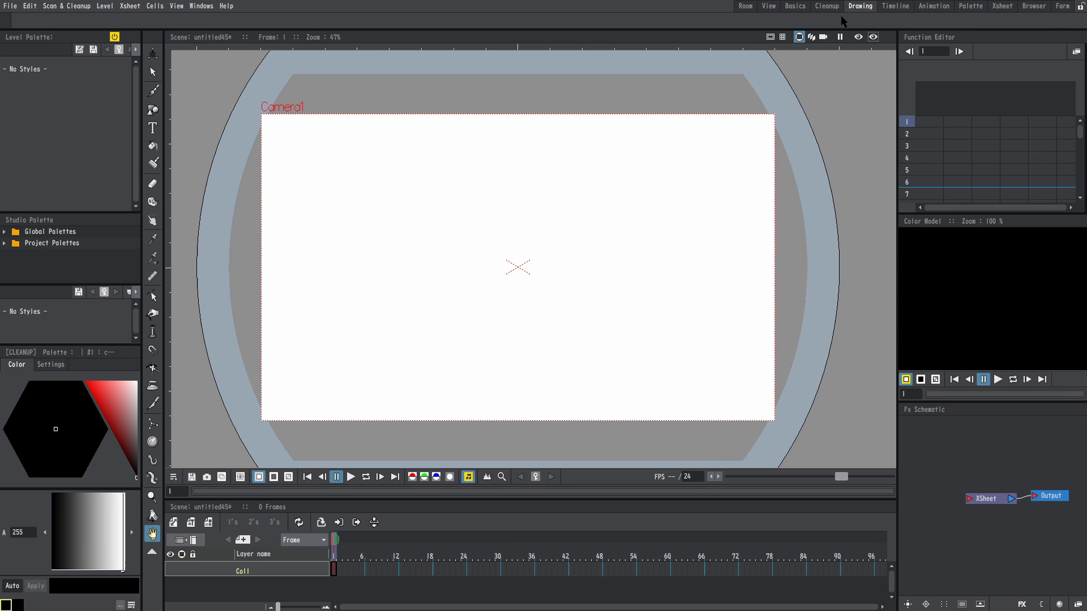
{"action": "left_click", "coordinate": [746, 7]}
{"action": "double_click", "coordinate": [746, 7]}
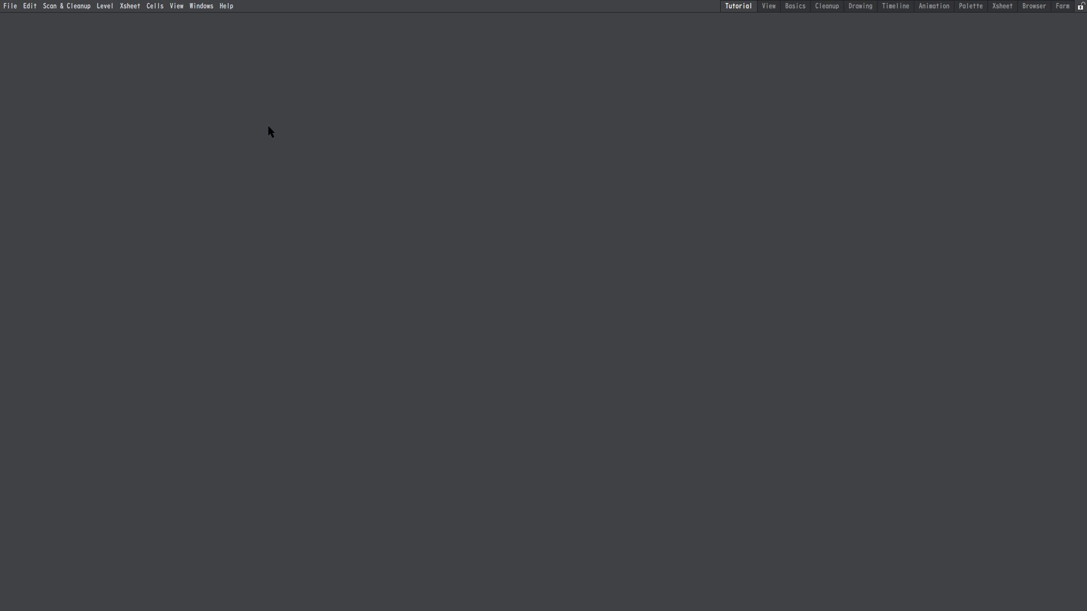
- Open a Viewer in the empty Tutorial room and try to dock it
{"action": "left_click", "coordinate": [203, 7]}
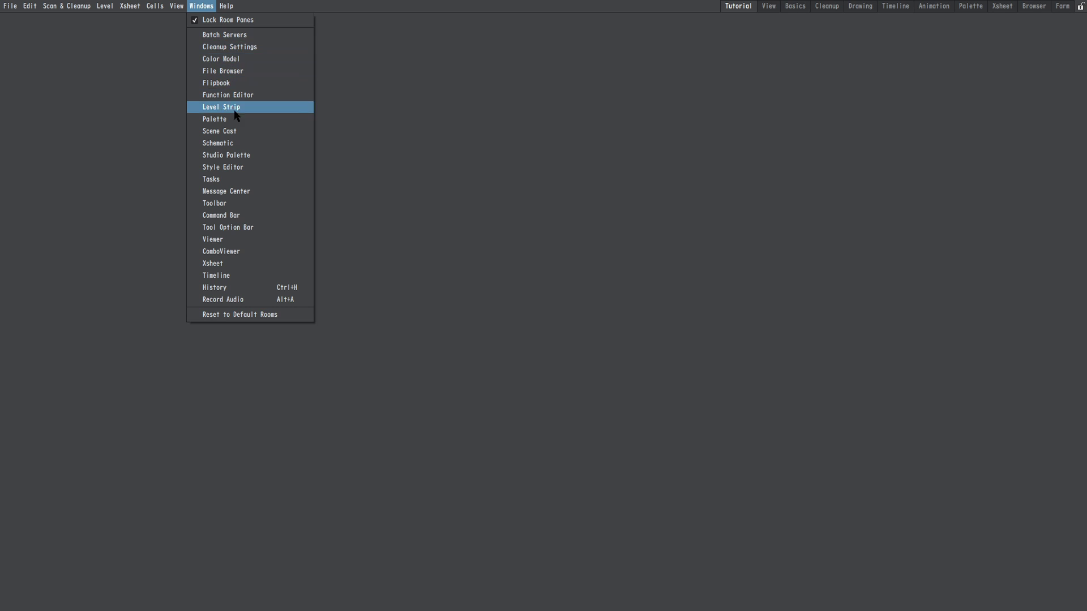
{"action": "left_click", "coordinate": [245, 240]}
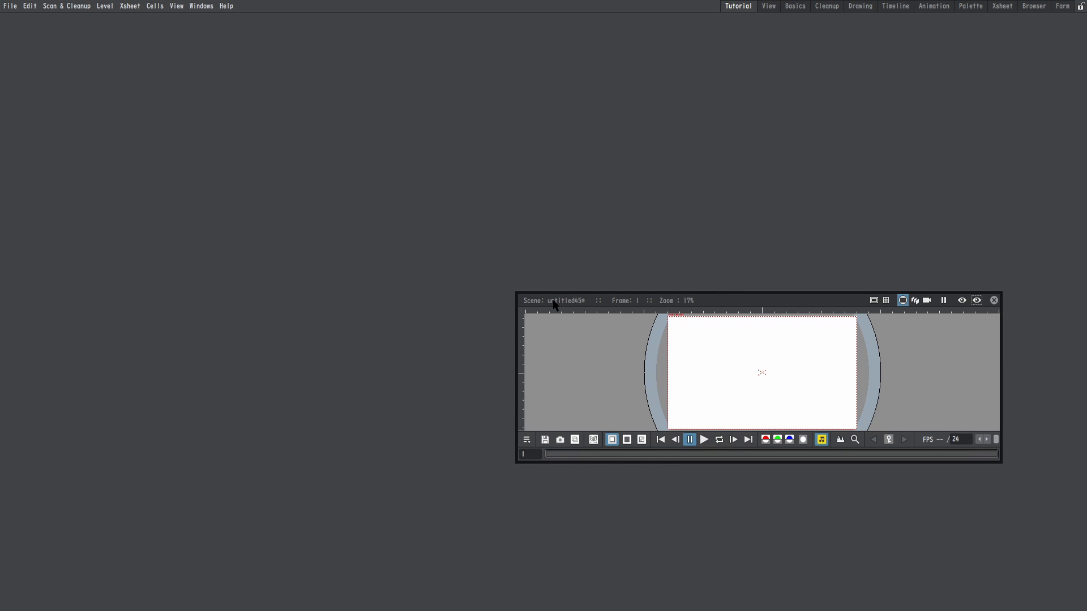
{"action": "left_click_drag", "start_coordinate": [555, 305], "coordinate": [420, 8]}
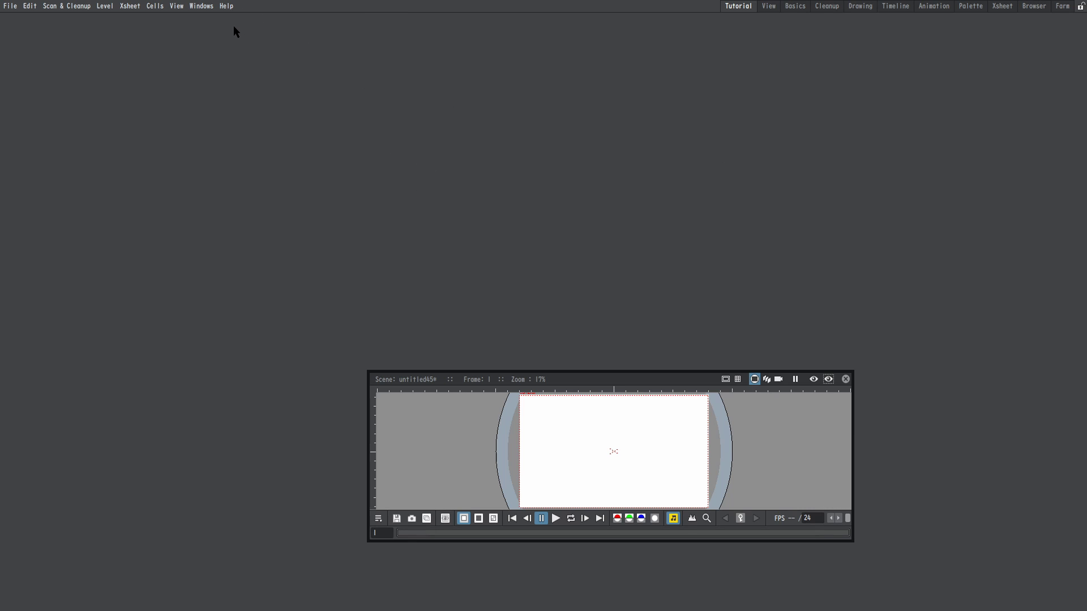
- Unlock the room panes and dock the floating Viewer so that it fills the Tutorial room
{"action": "left_click", "coordinate": [213, 10]}
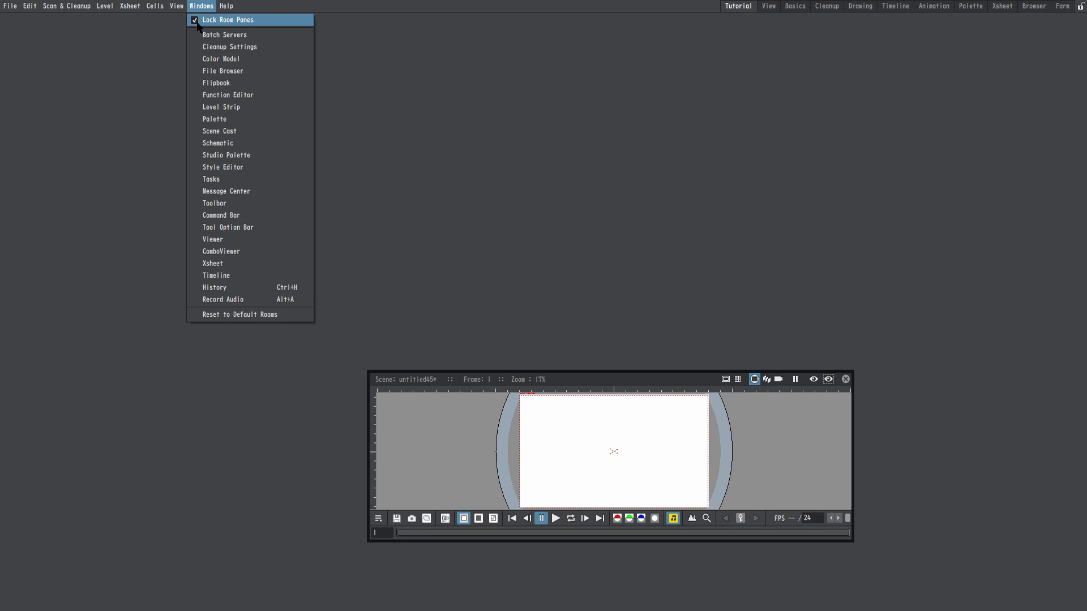
{"action": "left_click", "coordinate": [196, 22]}
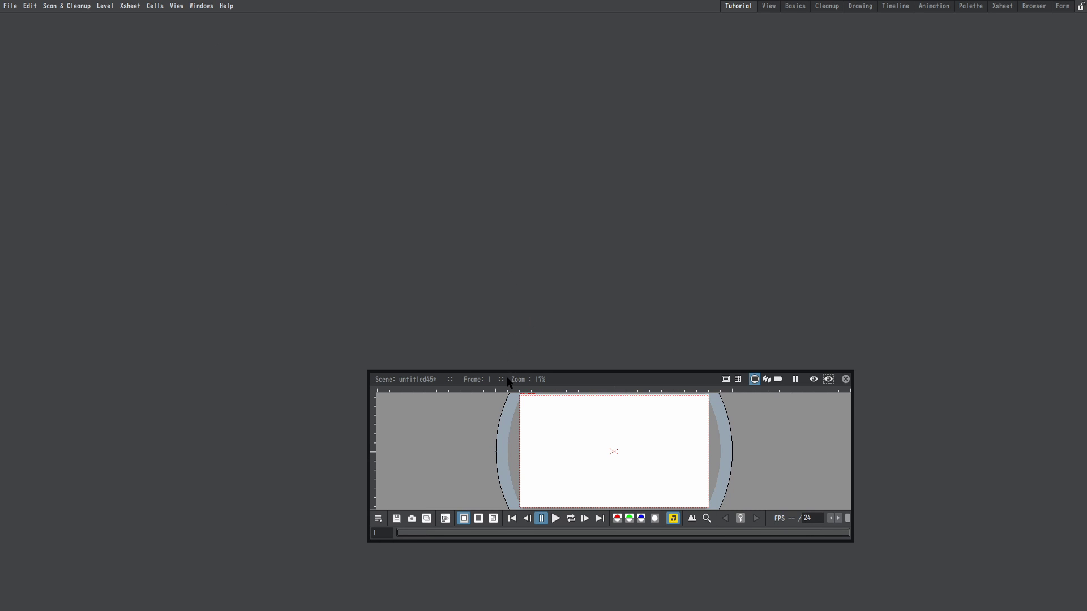
{"action": "left_click_drag", "start_coordinate": [508, 379], "coordinate": [515, 324]}
{"action": "scroll", "coordinate": [593, 312], "scroll_direction": "up", "scroll_amount": 3}
{"action": "scroll", "coordinate": [515, 325], "scroll_direction": "up", "scroll_amount": 2}
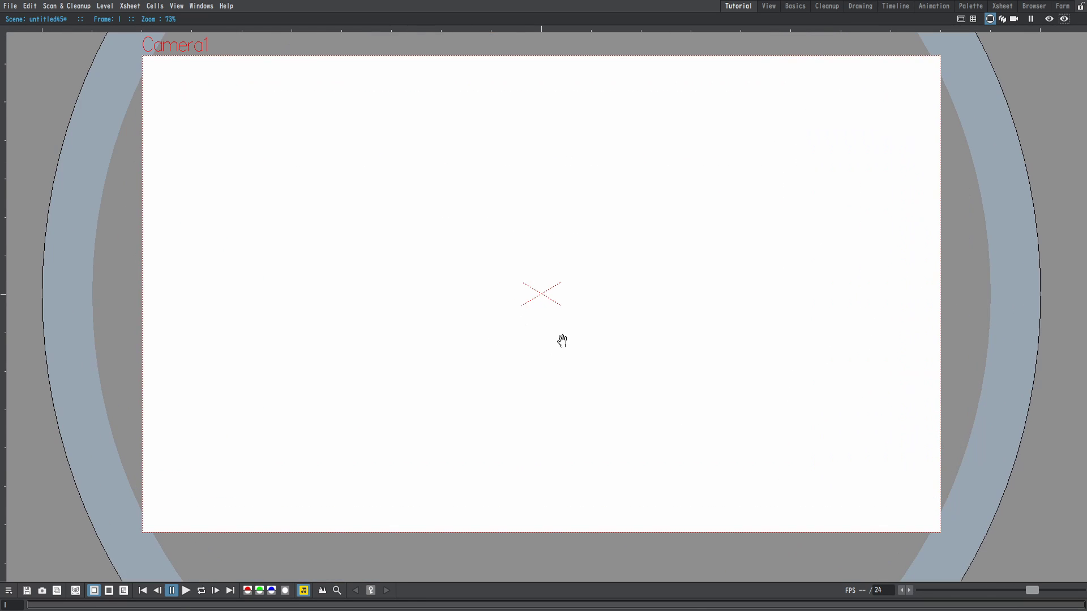
{"action": "scroll", "coordinate": [563, 339], "scroll_direction": "down", "scroll_amount": 1}
{"action": "scroll", "coordinate": [651, 288], "scroll_direction": "down", "scroll_amount": 1}
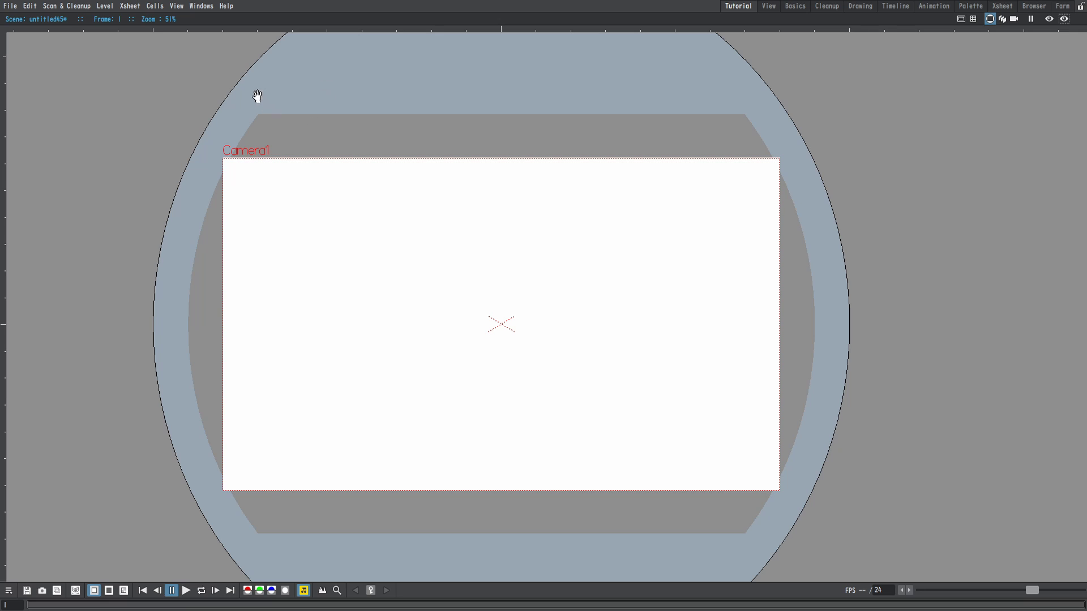
- Open an Xsheet, make it taller and move it over the Viewer's upper-right area
{"action": "left_click", "coordinate": [206, 6]}
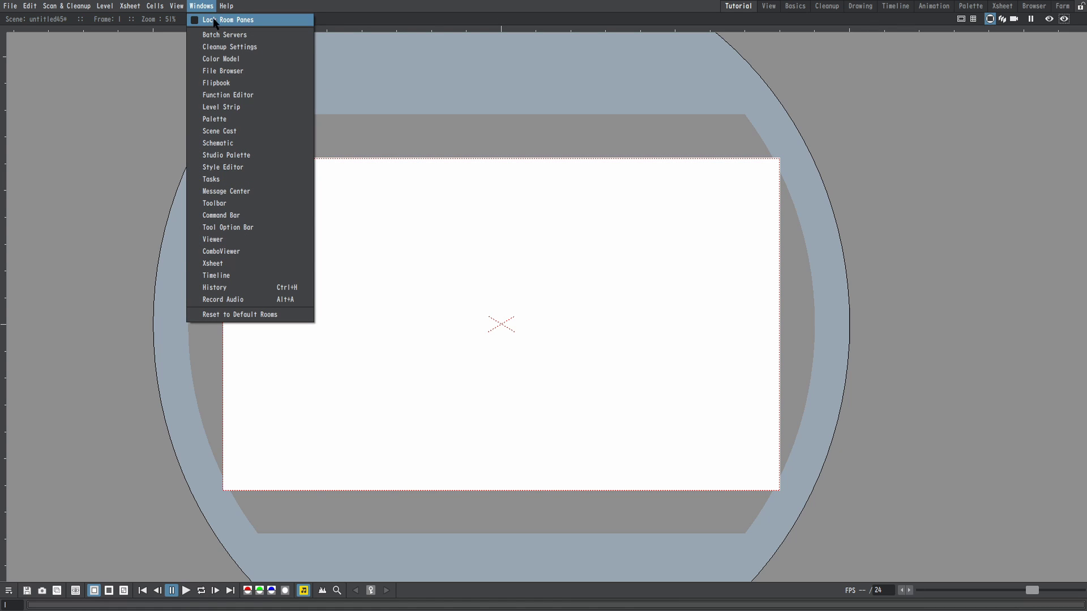
{"action": "left_click", "coordinate": [261, 263]}
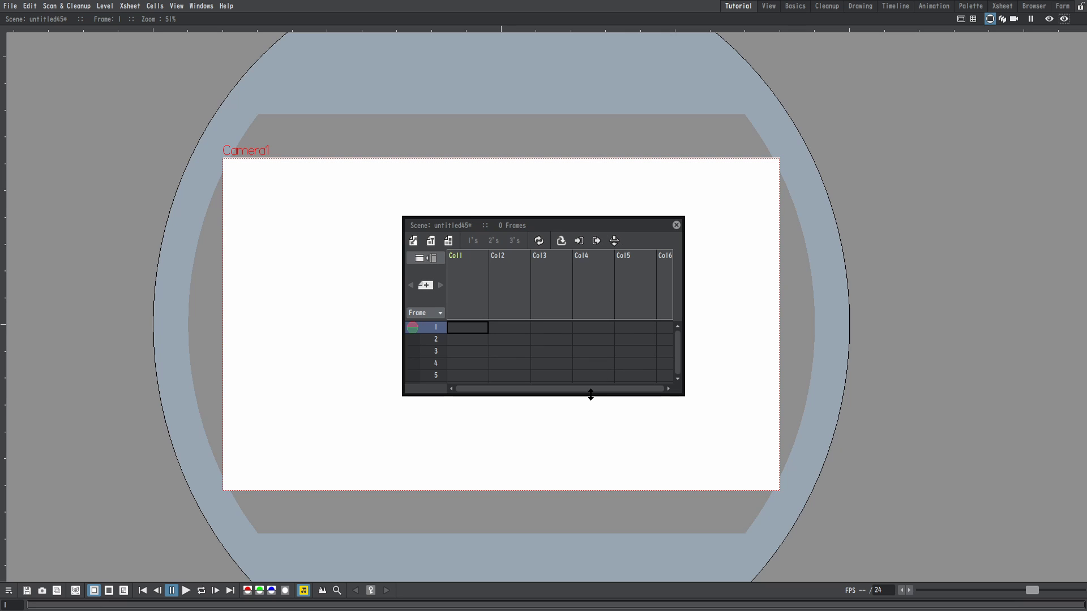
{"action": "left_click_drag", "start_coordinate": [590, 395], "coordinate": [577, 521]}
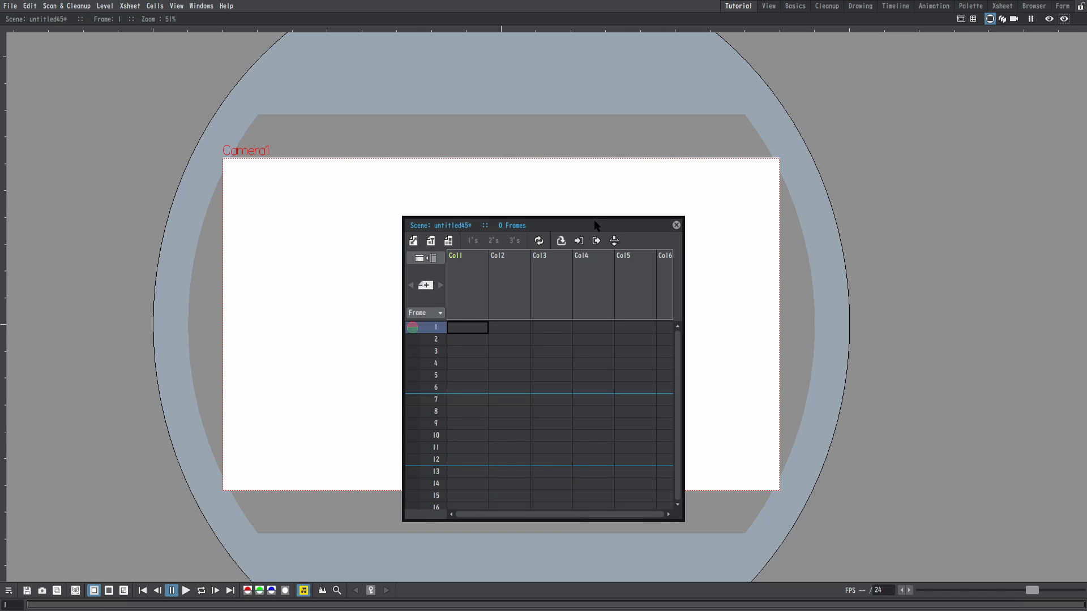
{"action": "left_click_drag", "start_coordinate": [595, 222], "coordinate": [804, 120]}
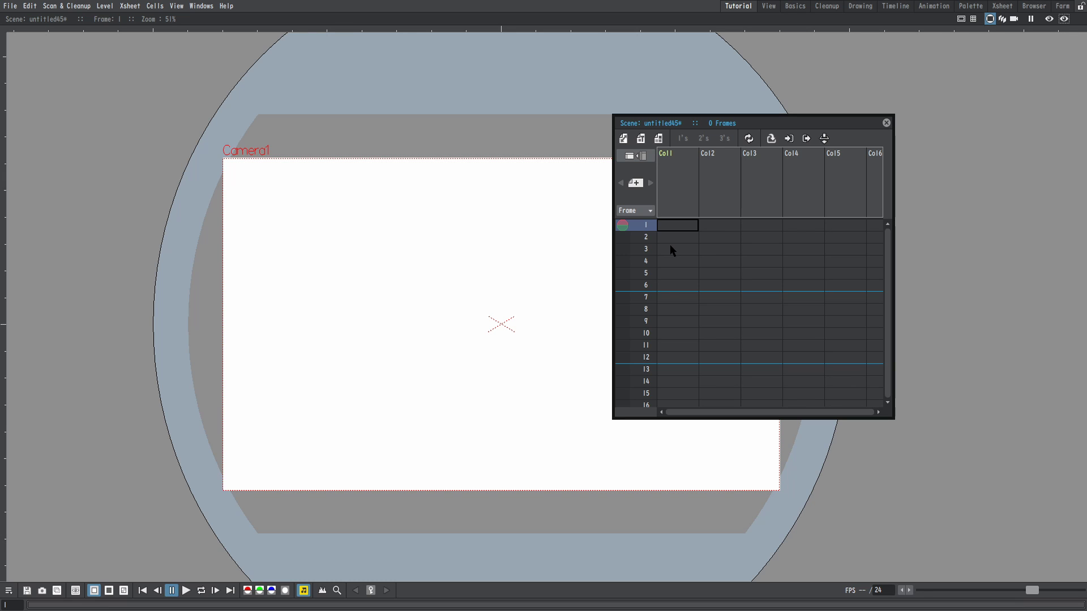
- Switch the Xsheet to its horizontal timeline layout, widen it and dock it beneath the Viewer
{"action": "left_click", "coordinate": [638, 158]}
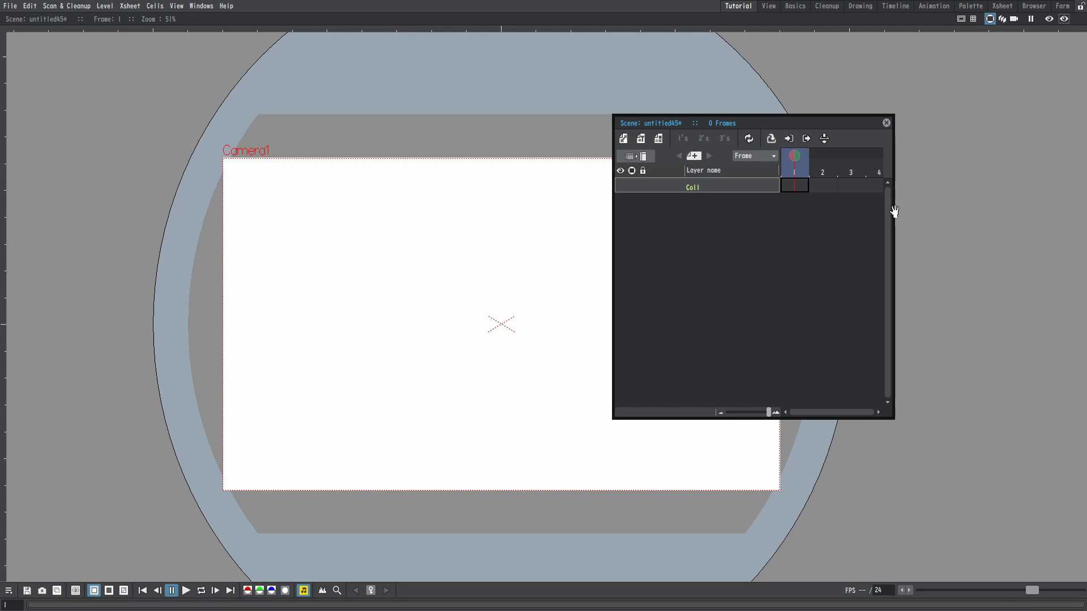
{"action": "left_click_drag", "start_coordinate": [894, 212], "coordinate": [1034, 218]}
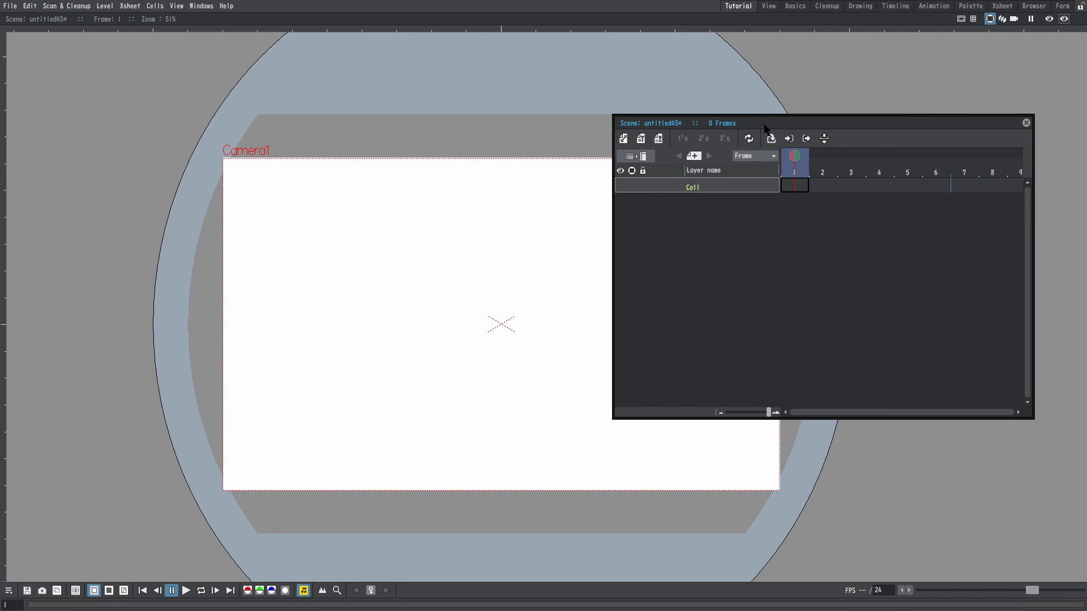
{"action": "left_click_drag", "start_coordinate": [764, 128], "coordinate": [491, 609]}
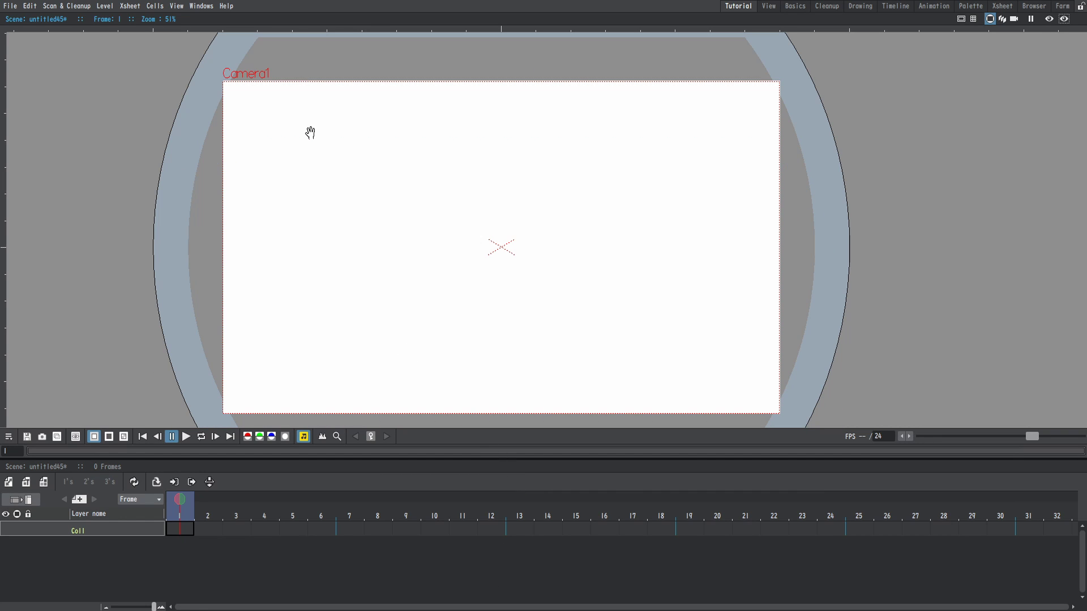
- Add the Toolbar to the room and dock it vertically along the Viewer's left side
{"action": "left_click", "coordinate": [208, 7]}
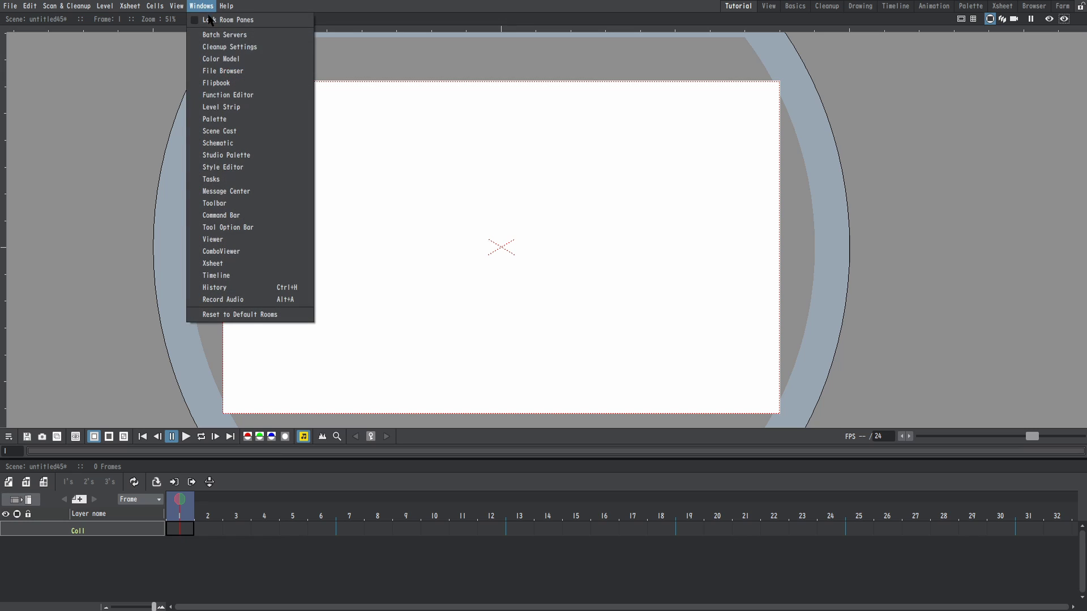
{"action": "left_click", "coordinate": [233, 204]}
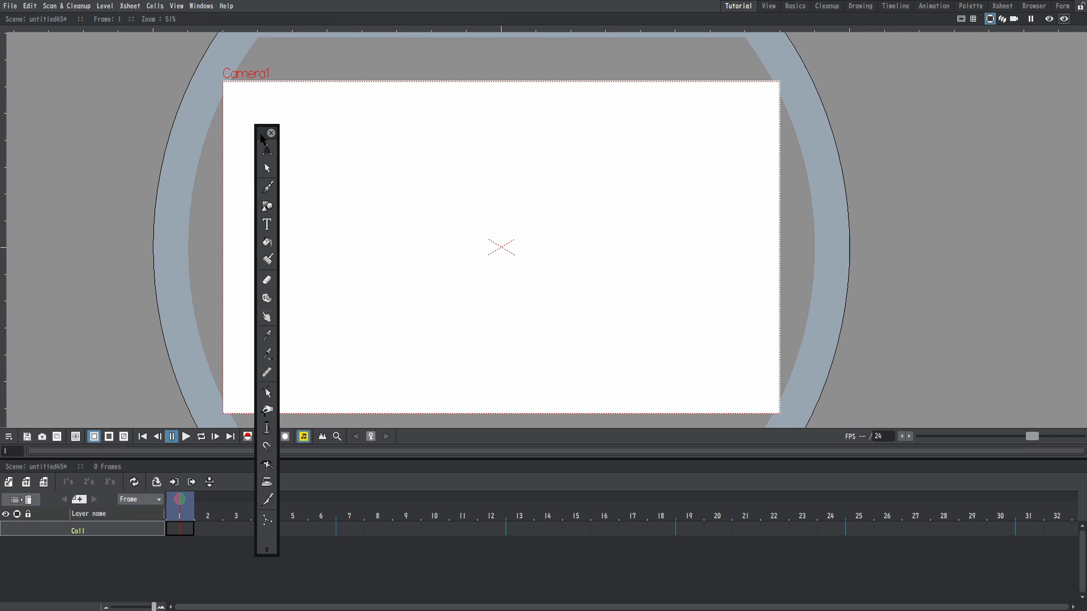
{"action": "left_click_drag", "start_coordinate": [263, 138], "coordinate": [2, 93]}
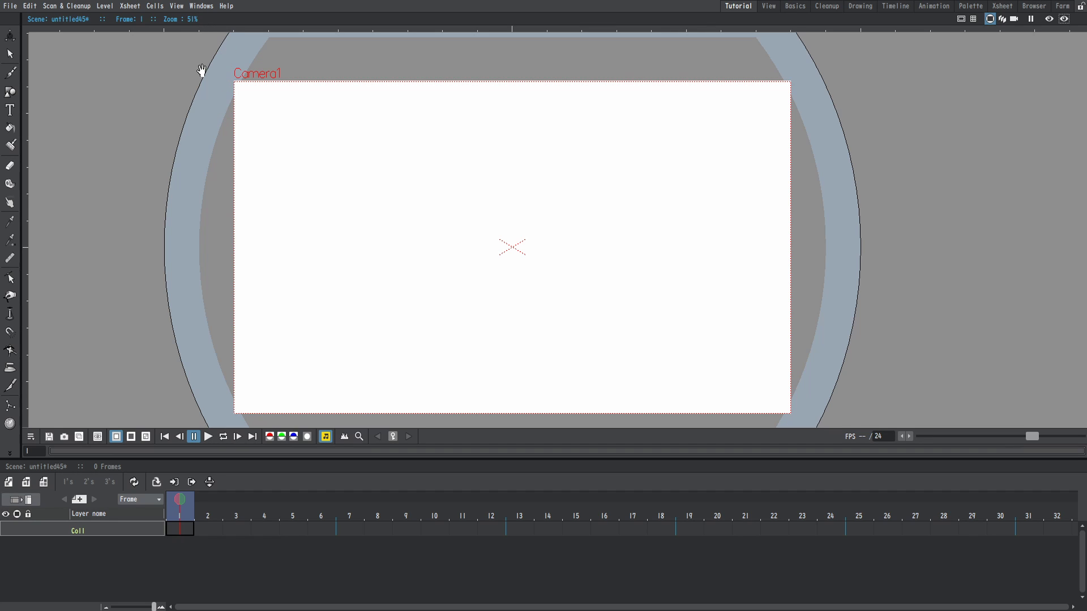
- Add the Tool Option Bar and dock it directly above the Viewer
{"action": "left_click", "coordinate": [209, 8]}
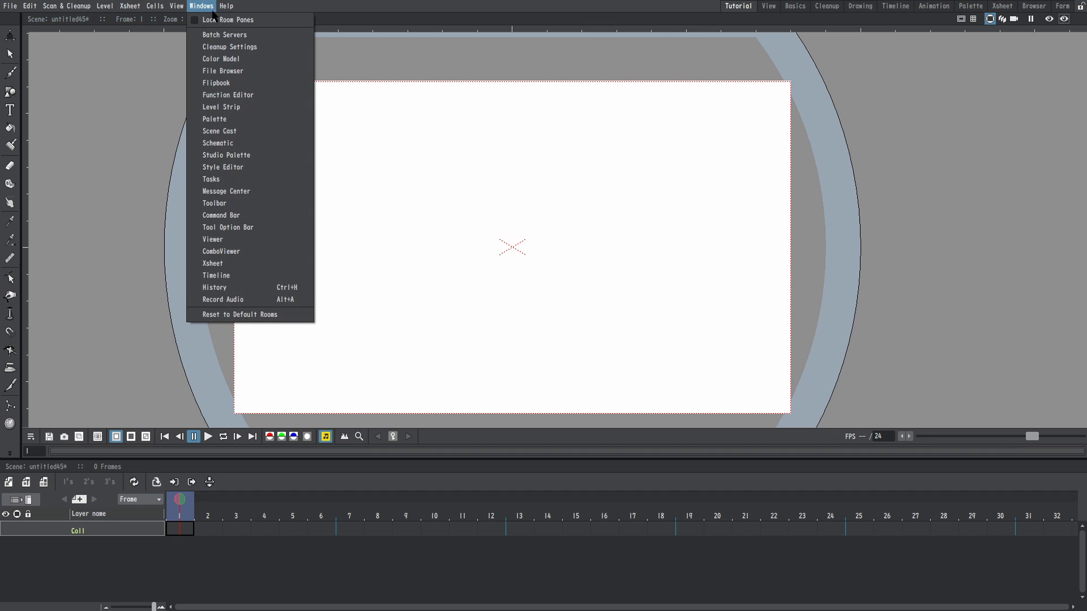
{"action": "left_click", "coordinate": [247, 232]}
{"action": "left_click_drag", "start_coordinate": [381, 311], "coordinate": [94, 18]}
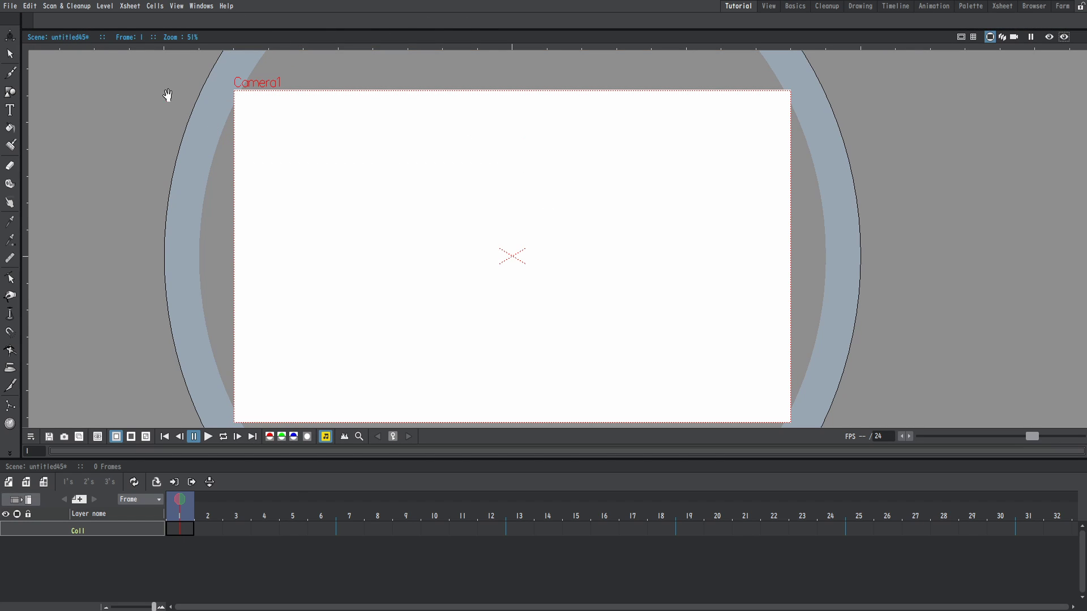
{"action": "left_click_drag", "start_coordinate": [31, 28], "coordinate": [205, 12]}
- Add the Style Editor, dock it to the left of the Toolbar and widen it
{"action": "left_click", "coordinate": [203, 7]}
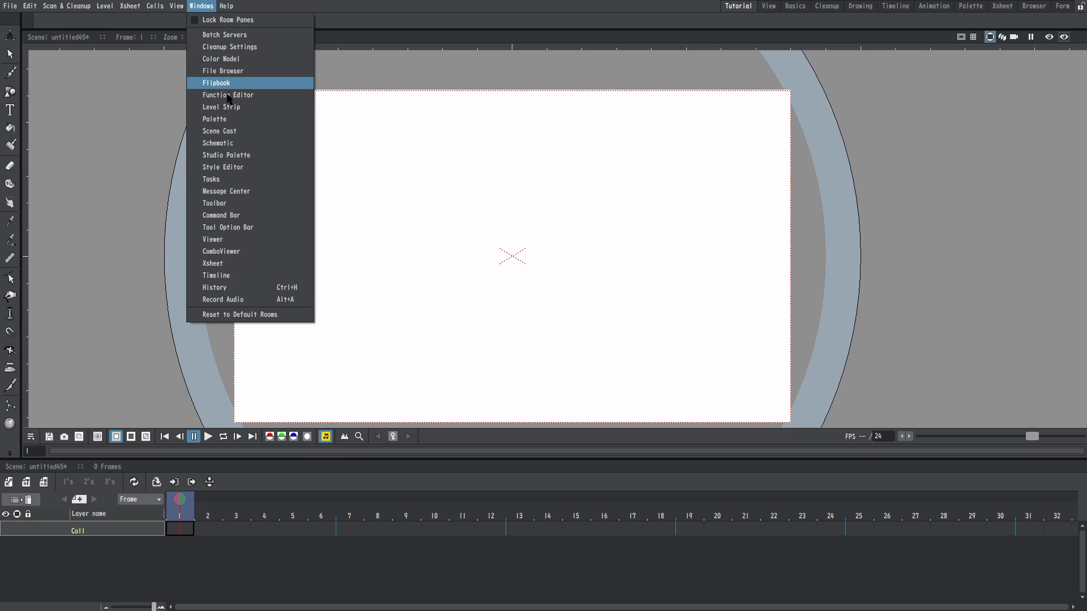
{"action": "left_click", "coordinate": [243, 170]}
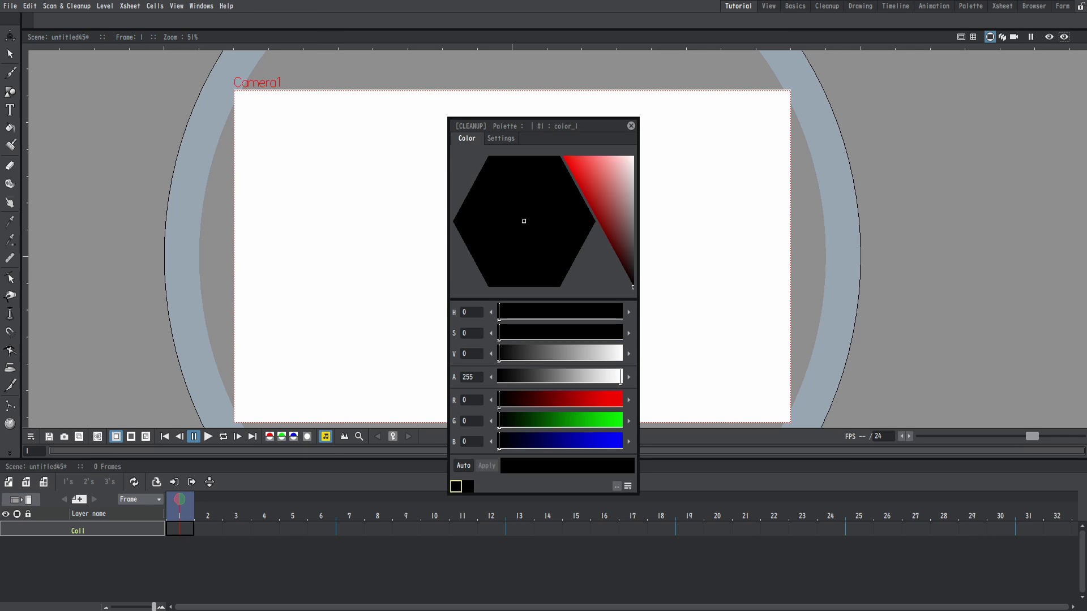
{"action": "left_click_drag", "start_coordinate": [589, 131], "coordinate": [5, 114]}
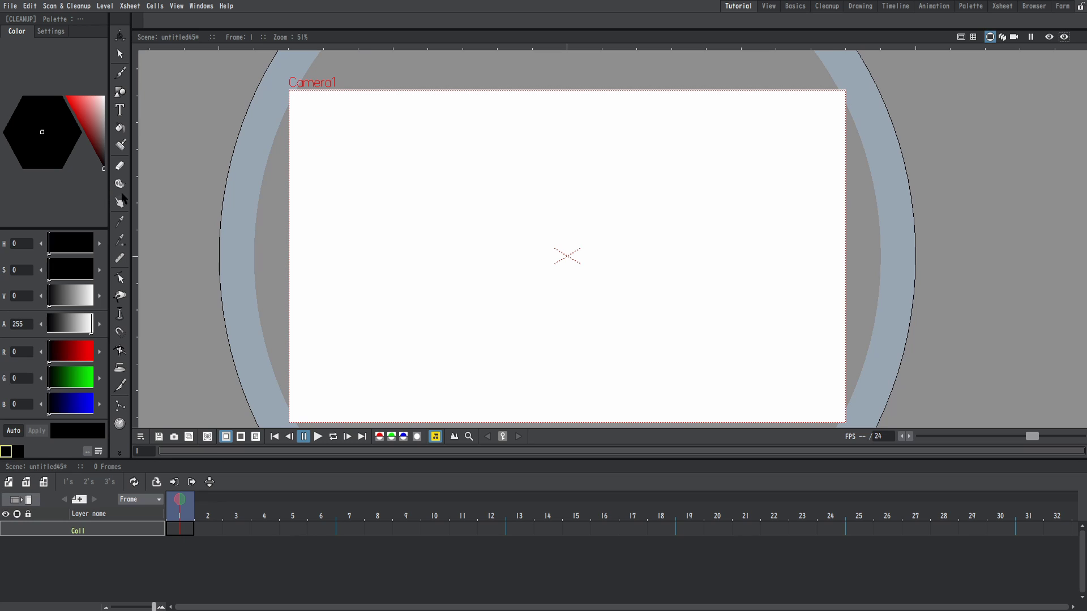
{"action": "left_click_drag", "start_coordinate": [108, 198], "coordinate": [182, 198]}
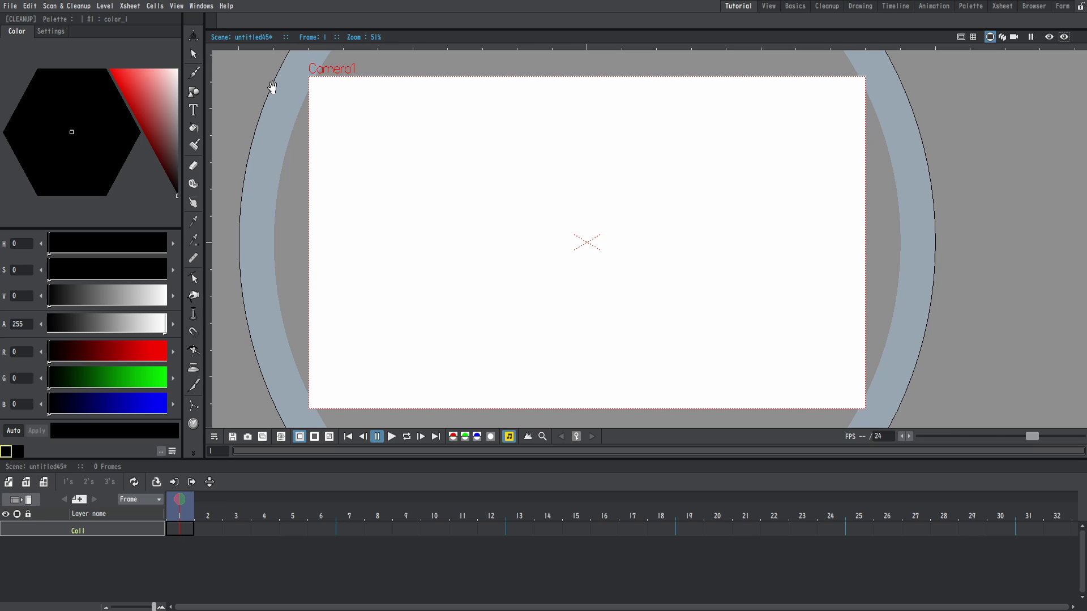
- Add the level Palette, dock it above the Style Editor and adjust the height split between them
{"action": "left_click", "coordinate": [208, 7]}
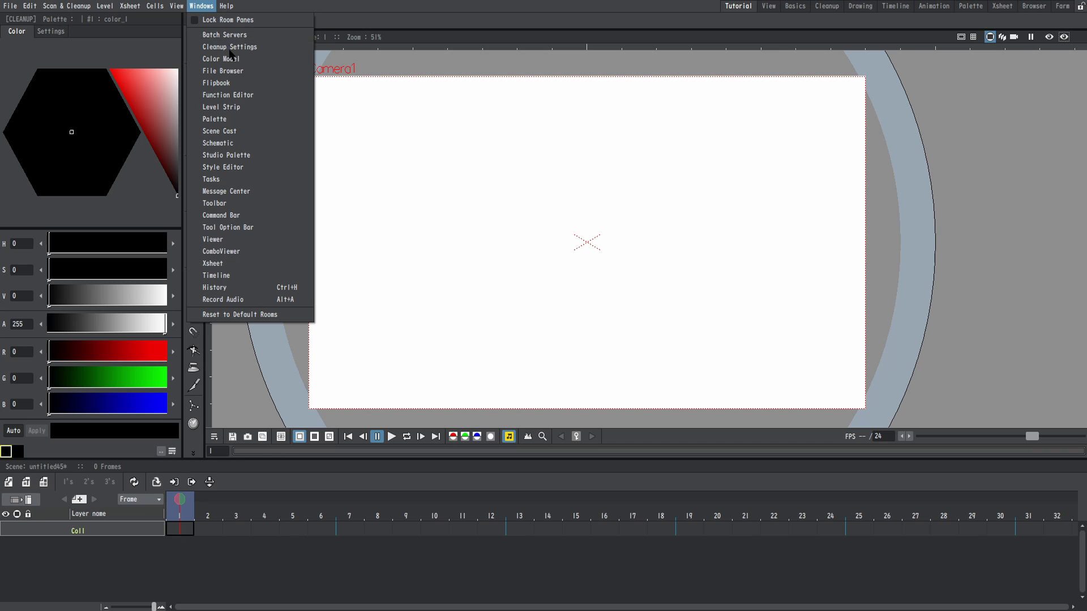
{"action": "left_click", "coordinate": [242, 122]}
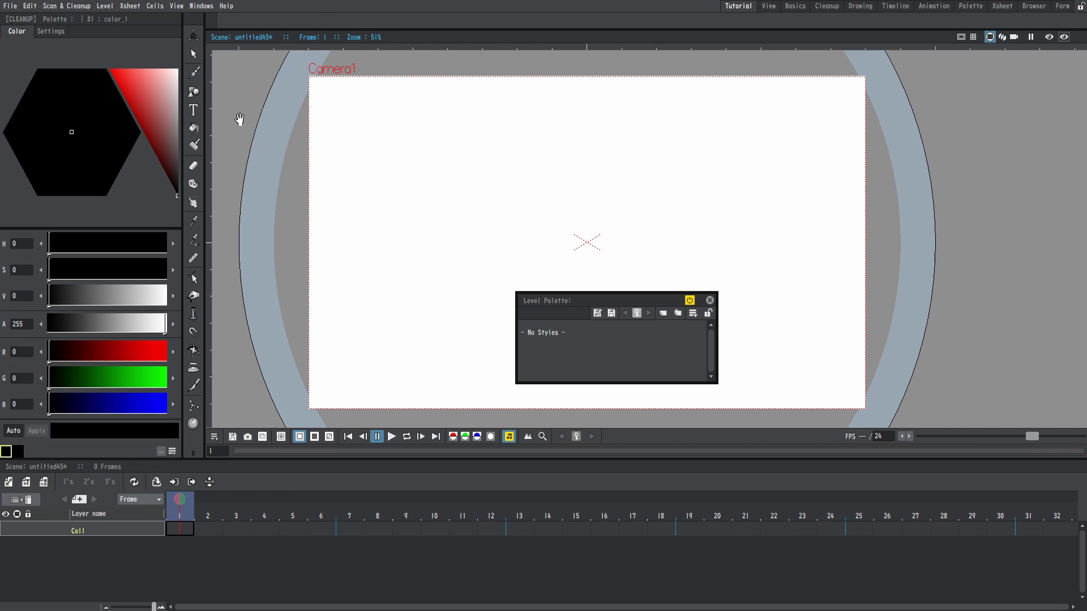
{"action": "left_click_drag", "start_coordinate": [573, 296], "coordinate": [109, 19]}
{"action": "left_click_drag", "start_coordinate": [109, 57], "coordinate": [110, 121]}
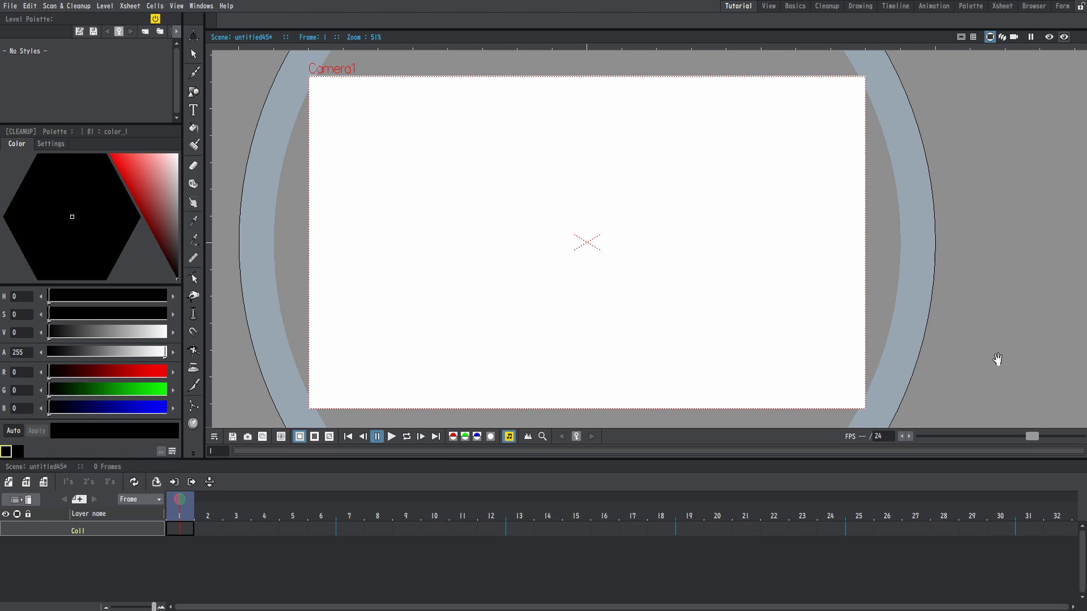
- Narrow the Palette and Style Editor column slightly and lock the room panes
{"action": "left_click", "coordinate": [202, 7]}
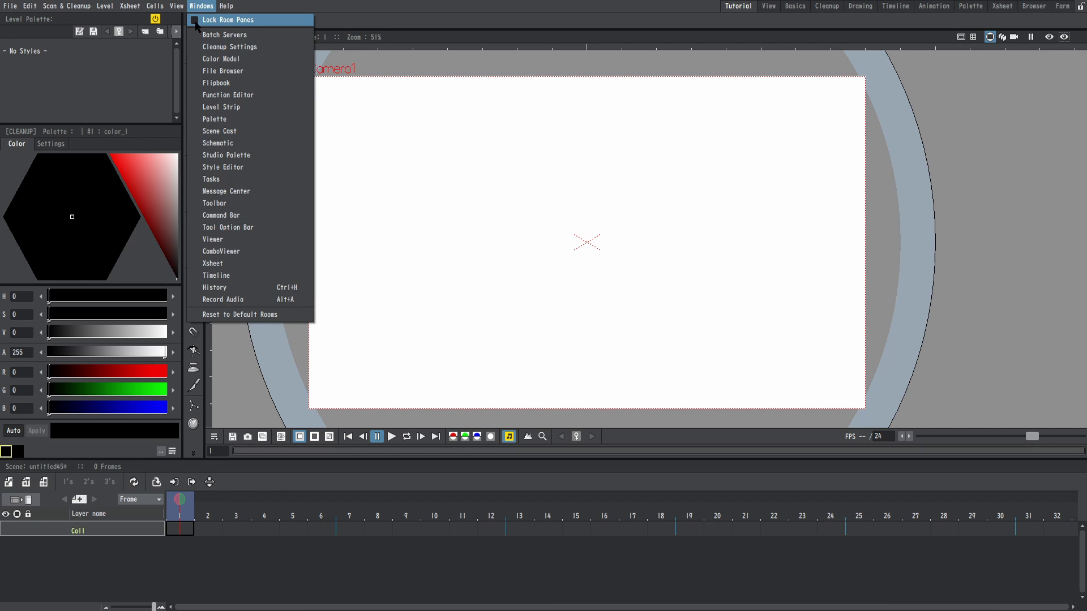
{"action": "left_click", "coordinate": [196, 25]}
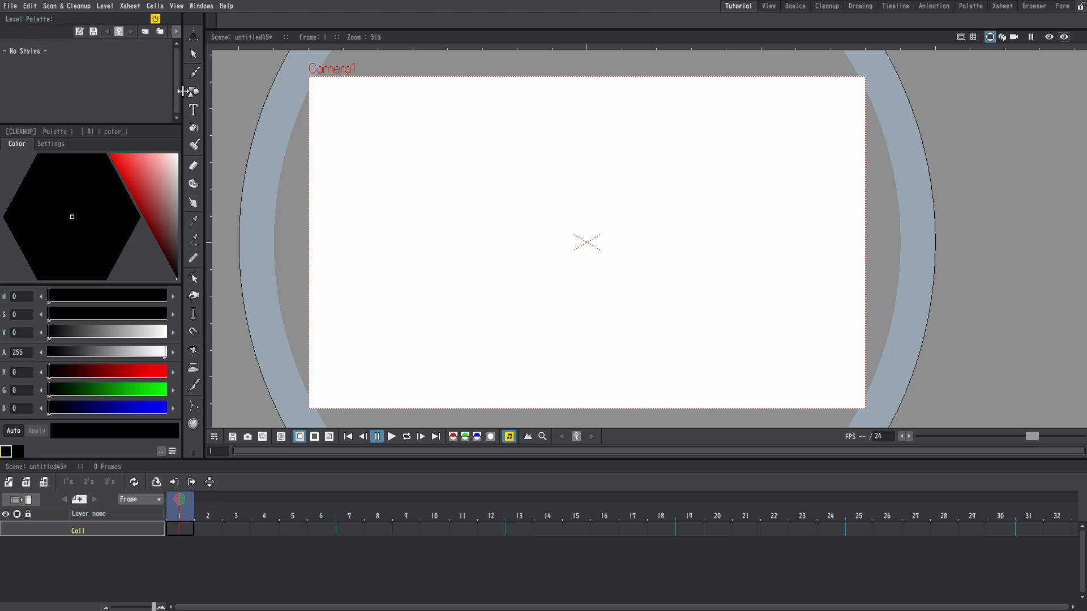
{"action": "mouse_move", "coordinate": [182, 67]}
{"action": "left_mouse_down"}
{"action": "mouse_move", "coordinate": [169, 68]}
{"action": "mouse_move", "coordinate": [200, 67]}
{"action": "left_mouse_up"}
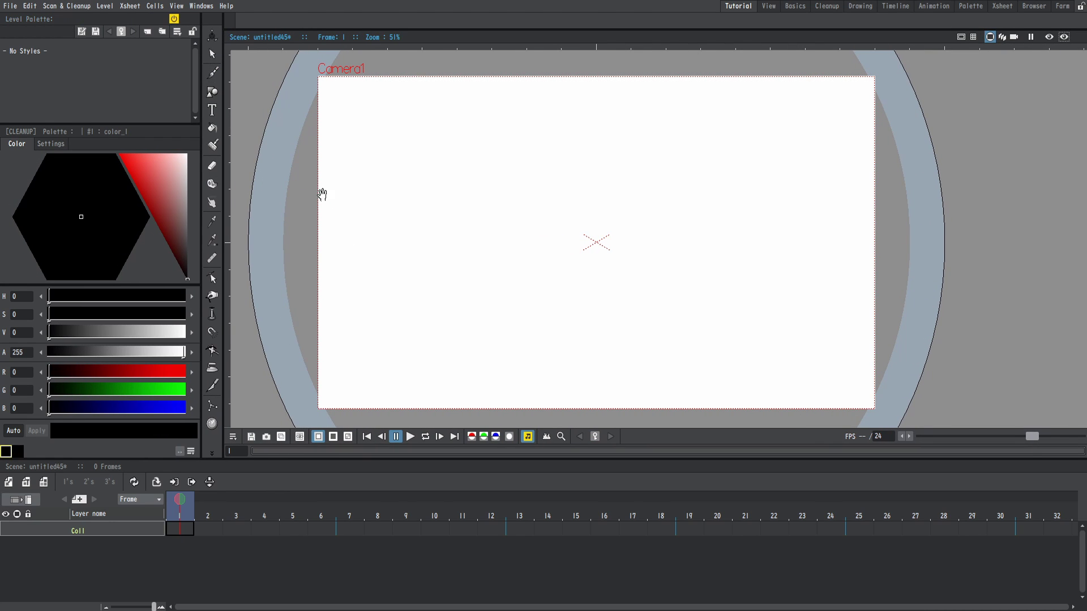
{"action": "left_click_drag", "start_coordinate": [201, 193], "coordinate": [166, 194]}
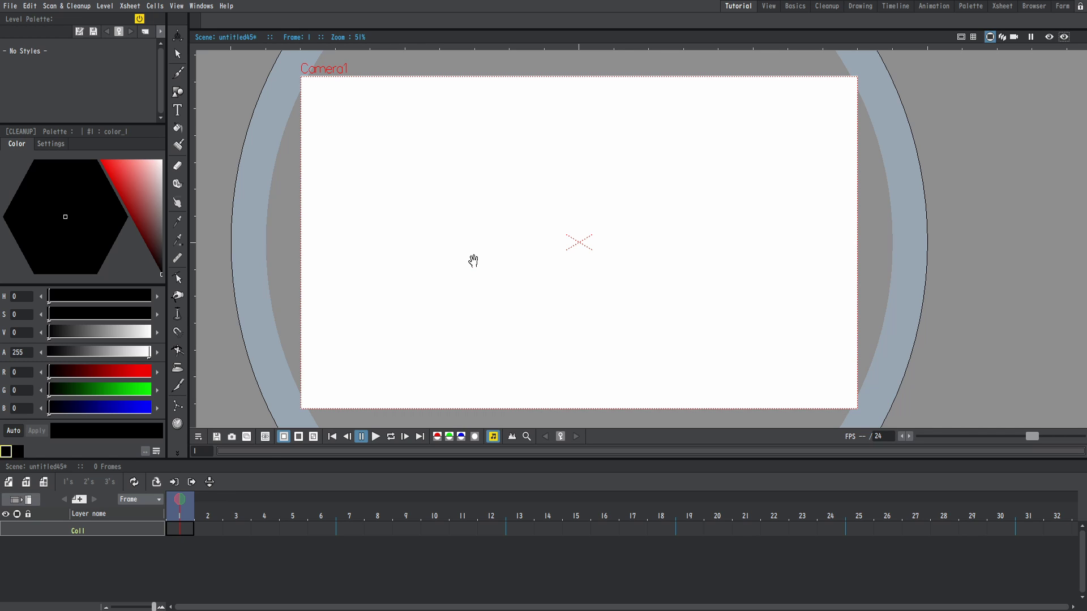
- Create a new Toonz Raster level of 5000 x 5000 px at frame 1 of the first column
{"action": "left_click", "coordinate": [26, 483]}
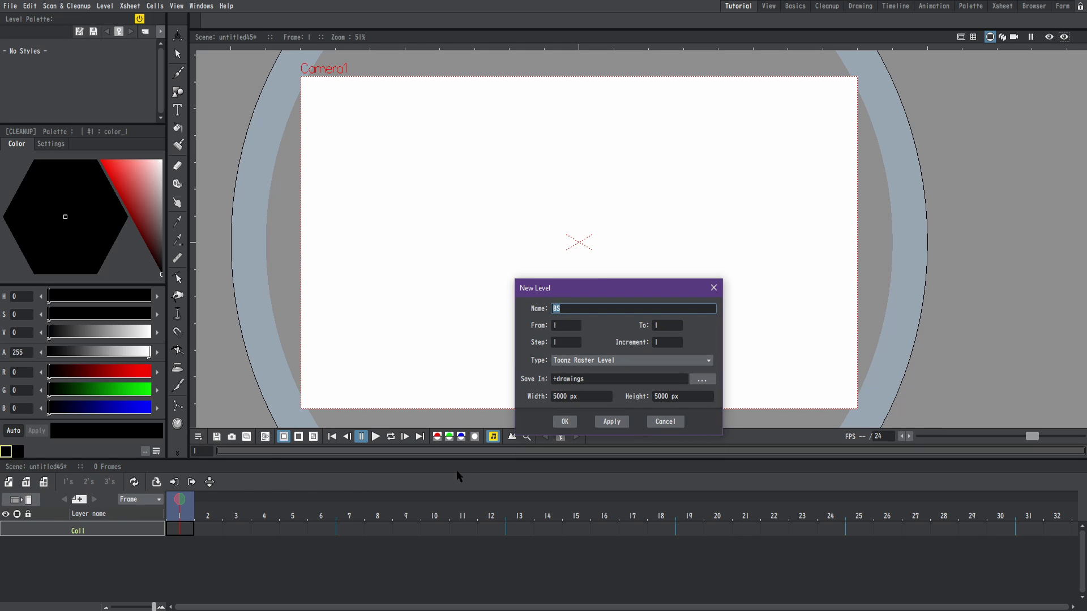
{"action": "left_click", "coordinate": [564, 421]}
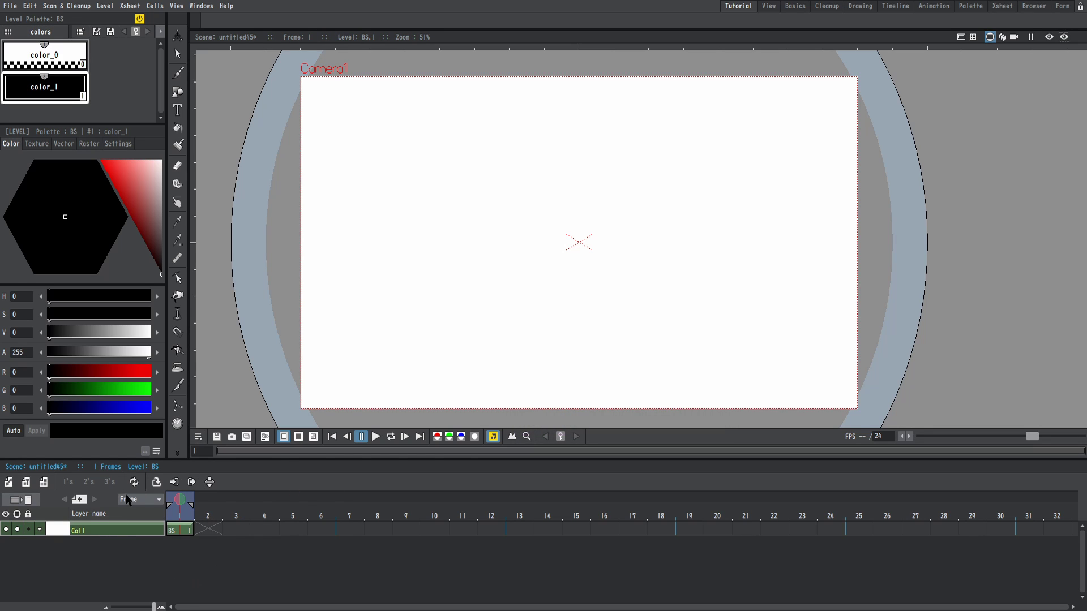
- Draw two zigzag test strokes across the canvas with the Brush tool
{"action": "left_click", "coordinate": [179, 75]}
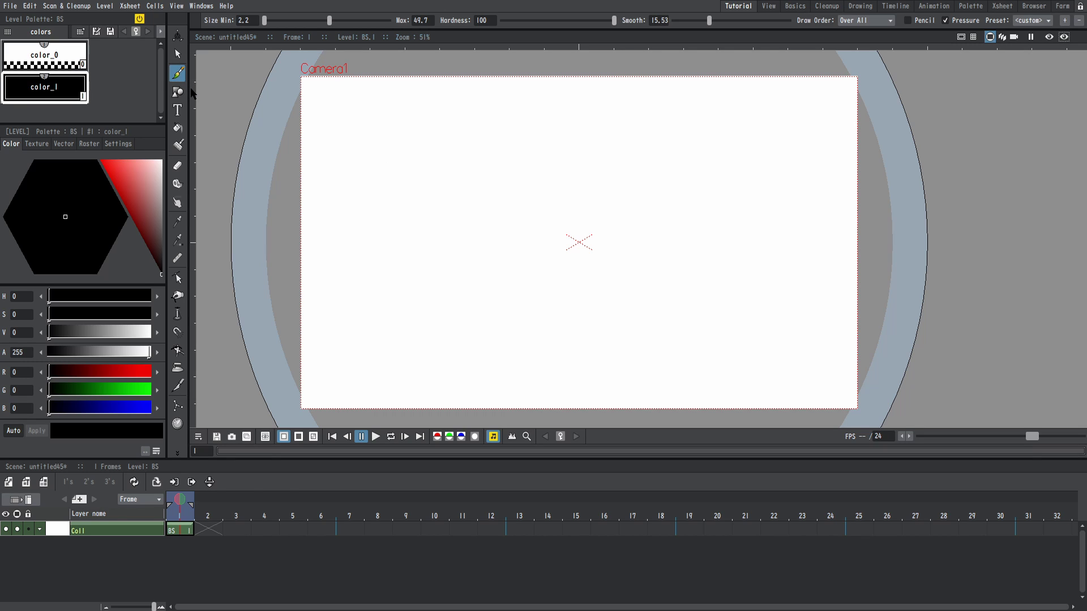
{"action": "mouse_move", "coordinate": [514, 150]}
{"action": "left_mouse_down"}
{"action": "mouse_move", "coordinate": [483, 208]}
{"action": "mouse_move", "coordinate": [645, 199]}
{"action": "mouse_move", "coordinate": [660, 291]}
{"action": "mouse_move", "coordinate": [807, 323]}
{"action": "left_mouse_up"}
{"action": "left_click_drag", "start_coordinate": [422, 187], "coordinate": [677, 348]}
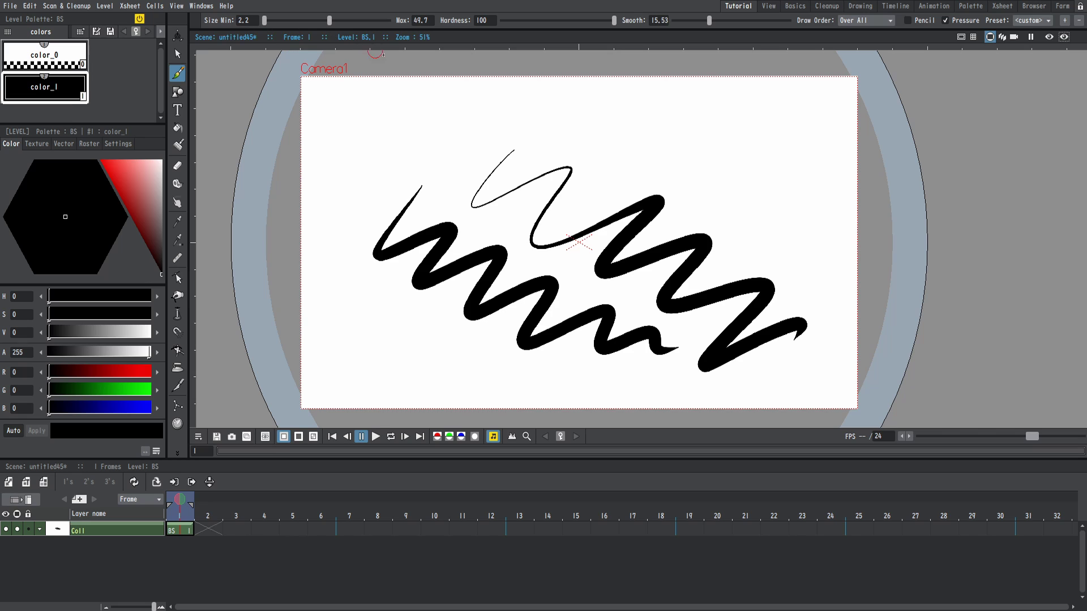
- Compare brush strokes at a raised minimum size and at minimum size 1, and clear the drawing
{"action": "left_click_drag", "start_coordinate": [263, 23], "coordinate": [298, 23]}
{"action": "mouse_move", "coordinate": [570, 86]}
{"action": "left_mouse_down"}
{"action": "mouse_move", "coordinate": [525, 131]}
{"action": "mouse_move", "coordinate": [632, 97]}
{"action": "mouse_move", "coordinate": [622, 142]}
{"action": "mouse_move", "coordinate": [655, 173]}
{"action": "mouse_move", "coordinate": [747, 149]}
{"action": "mouse_move", "coordinate": [777, 161]}
{"action": "mouse_move", "coordinate": [744, 233]}
{"action": "mouse_move", "coordinate": [842, 231]}
{"action": "mouse_move", "coordinate": [833, 277]}
{"action": "left_mouse_up"}
{"action": "left_click_drag", "start_coordinate": [298, 23], "coordinate": [262, 23]}
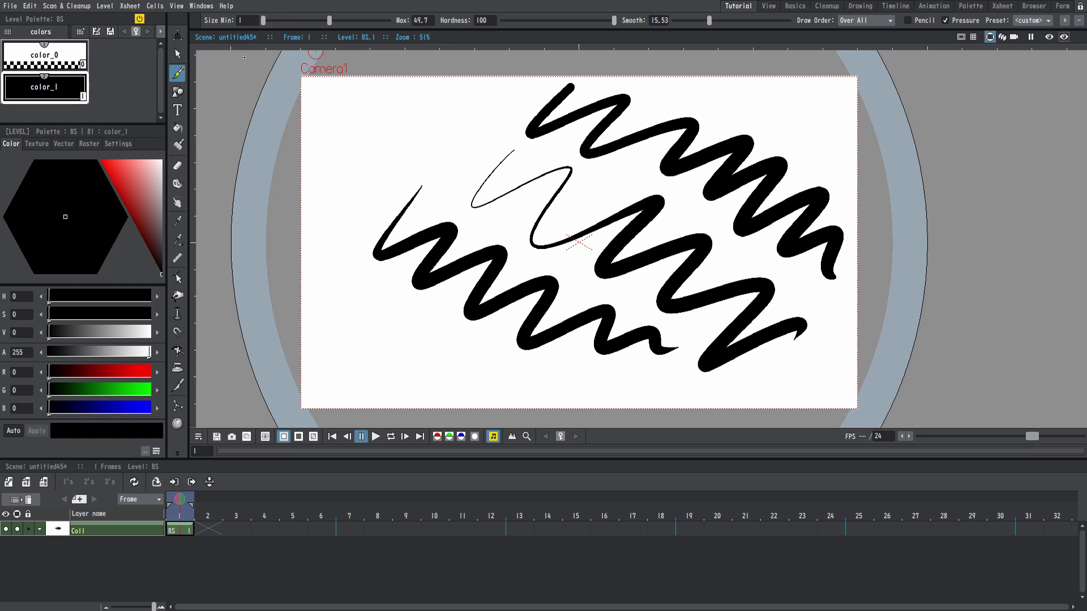
{"action": "mouse_move", "coordinate": [357, 98]}
{"action": "left_mouse_down"}
{"action": "mouse_move", "coordinate": [383, 178]}
{"action": "mouse_move", "coordinate": [441, 167]}
{"action": "left_mouse_up"}
{"action": "mouse_move", "coordinate": [493, 141]}
{"action": "left_mouse_down"}
{"action": "mouse_move", "coordinate": [468, 219]}
{"action": "mouse_move", "coordinate": [415, 216]}
{"action": "mouse_move", "coordinate": [325, 254]}
{"action": "mouse_move", "coordinate": [365, 294]}
{"action": "left_mouse_up"}
{"action": "key", "text": "Delete"}
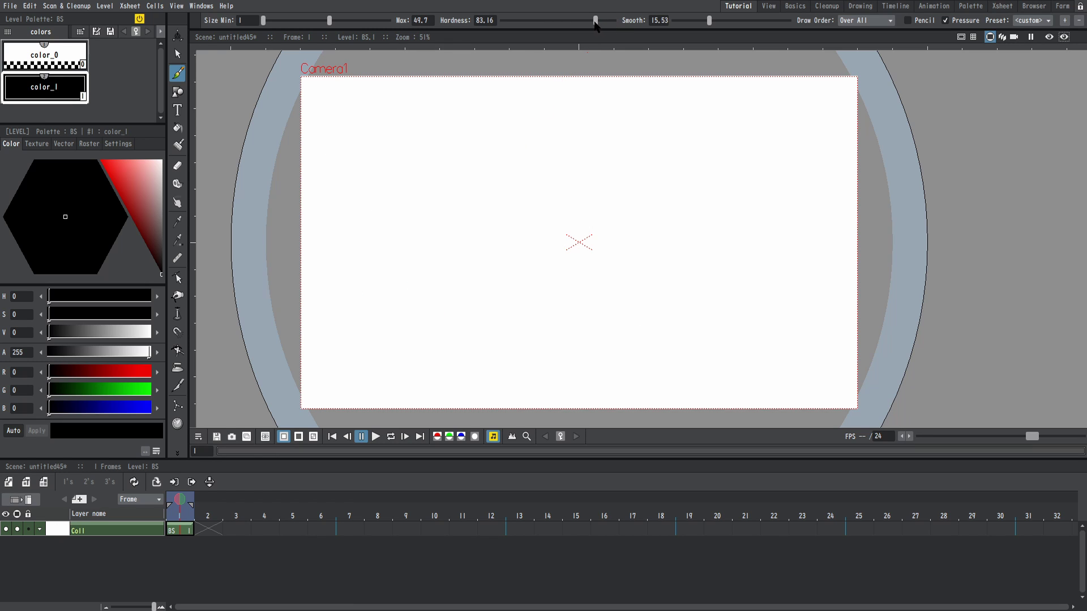
- Test brush strokes at different hardness values, clear them and set the brush hardness to about 89.8
{"action": "mouse_move", "coordinate": [521, 118]}
{"action": "left_mouse_down"}
{"action": "mouse_move", "coordinate": [570, 154]}
{"action": "mouse_move", "coordinate": [696, 175]}
{"action": "mouse_move", "coordinate": [645, 278]}
{"action": "left_mouse_up"}
{"action": "left_click_drag", "start_coordinate": [744, 242], "coordinate": [736, 346]}
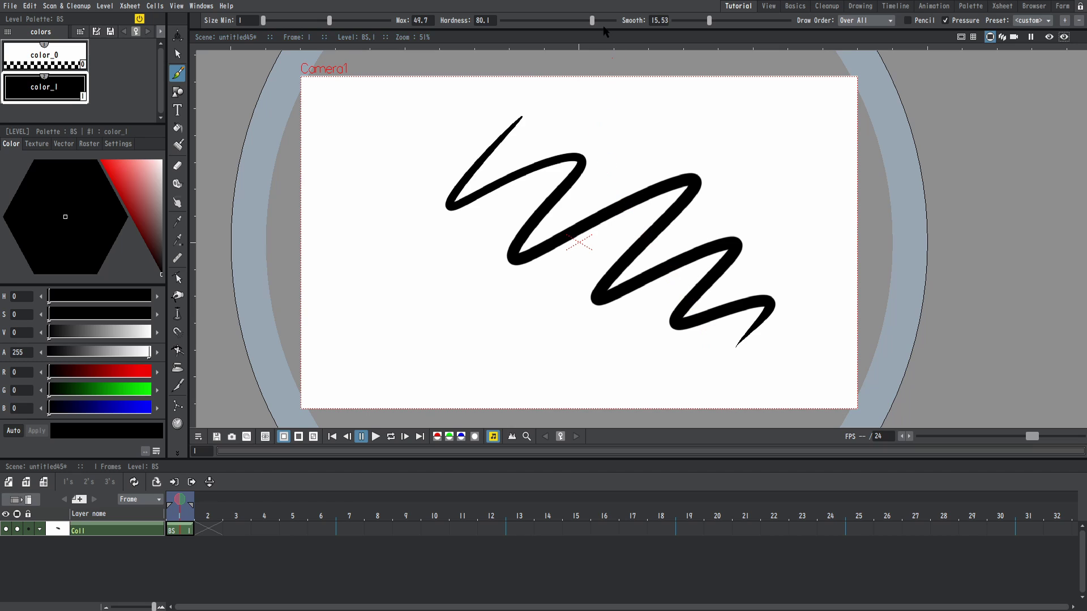
{"action": "left_click_drag", "start_coordinate": [596, 23], "coordinate": [635, 26]}
{"action": "mouse_move", "coordinate": [354, 309]}
{"action": "left_mouse_down"}
{"action": "mouse_move", "coordinate": [436, 286]}
{"action": "mouse_move", "coordinate": [473, 300]}
{"action": "mouse_move", "coordinate": [493, 352]}
{"action": "left_mouse_up"}
{"action": "key", "text": "Delete"}
{"action": "left_click_drag", "start_coordinate": [614, 23], "coordinate": [606, 28]}
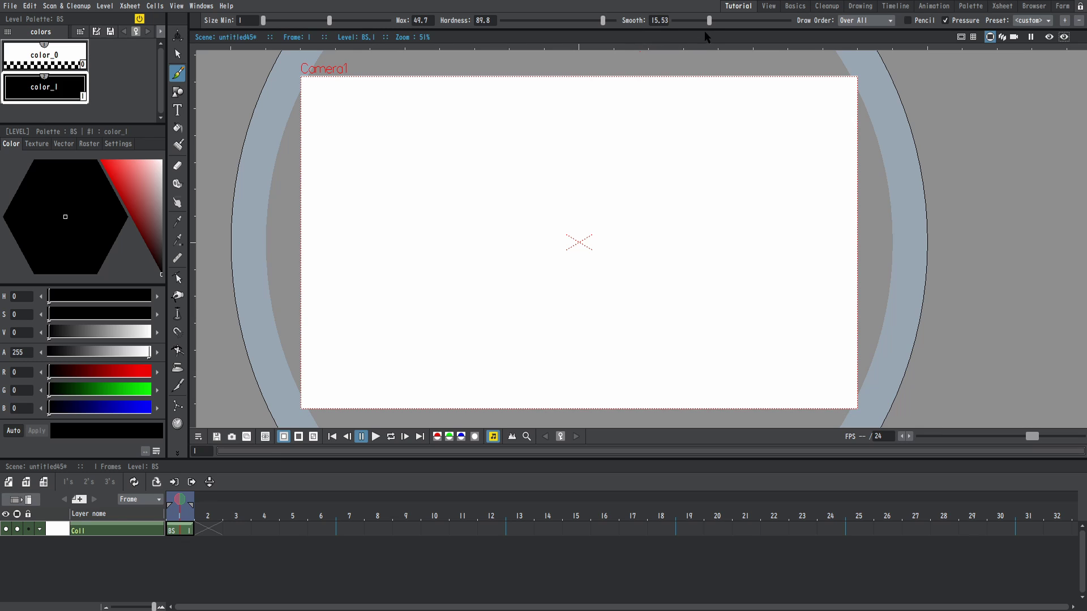
- Set the brush's Smooth value to 0 and draw overlapping freehand circles right of the canvas centre
{"action": "left_click_drag", "start_coordinate": [707, 23], "coordinate": [672, 23]}
{"action": "left_click_drag", "start_coordinate": [717, 155], "coordinate": [562, 280]}
{"action": "mouse_move", "coordinate": [626, 331]}
{"action": "left_mouse_down"}
{"action": "mouse_move", "coordinate": [579, 303]}
{"action": "mouse_move", "coordinate": [657, 146]}
{"action": "mouse_move", "coordinate": [652, 337]}
{"action": "left_mouse_up"}
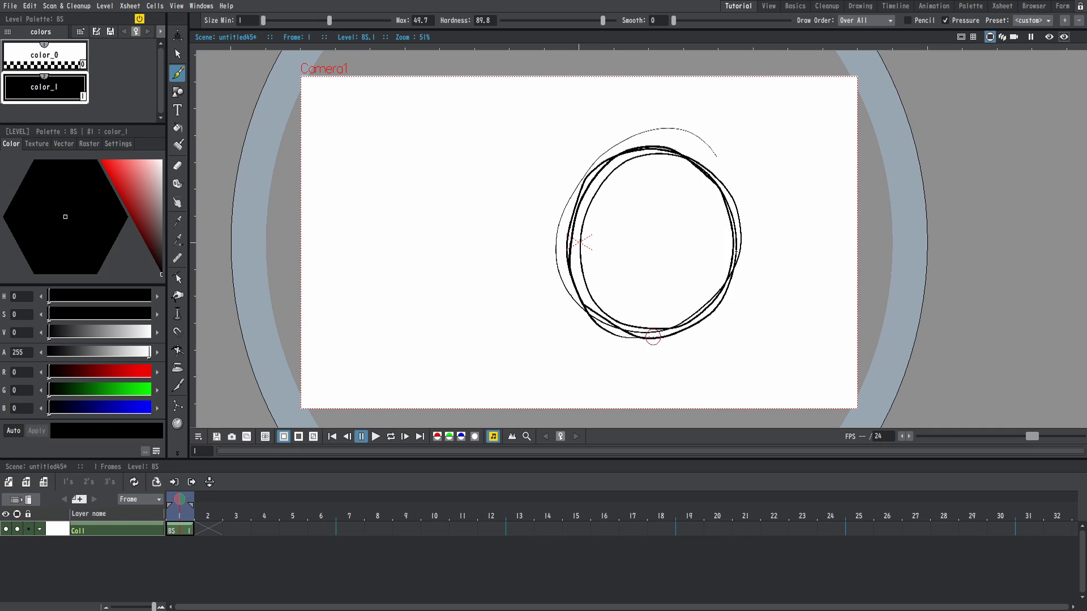
- Raise the brush's Smooth value moderately, draw test circles beside the first ones and undo them
{"action": "left_click_drag", "start_coordinate": [673, 24], "coordinate": [697, 31]}
{"action": "mouse_move", "coordinate": [494, 157]}
{"action": "left_mouse_down"}
{"action": "mouse_move", "coordinate": [414, 352]}
{"action": "mouse_move", "coordinate": [512, 234]}
{"action": "mouse_move", "coordinate": [340, 260]}
{"action": "left_mouse_up"}
{"action": "key", "text": "ctrl+z"}
{"action": "key", "text": "ctrl+z"}
- Set the brush's Smooth value to 50, draw a spiral test stroke and undo all the circle strokes
{"action": "left_click_drag", "start_coordinate": [696, 21], "coordinate": [788, 21]}
{"action": "mouse_move", "coordinate": [494, 150]}
{"action": "left_mouse_down"}
{"action": "mouse_move", "coordinate": [430, 238]}
{"action": "mouse_move", "coordinate": [461, 283]}
{"action": "mouse_move", "coordinate": [413, 195]}
{"action": "mouse_move", "coordinate": [539, 209]}
{"action": "mouse_move", "coordinate": [500, 360]}
{"action": "left_mouse_up"}
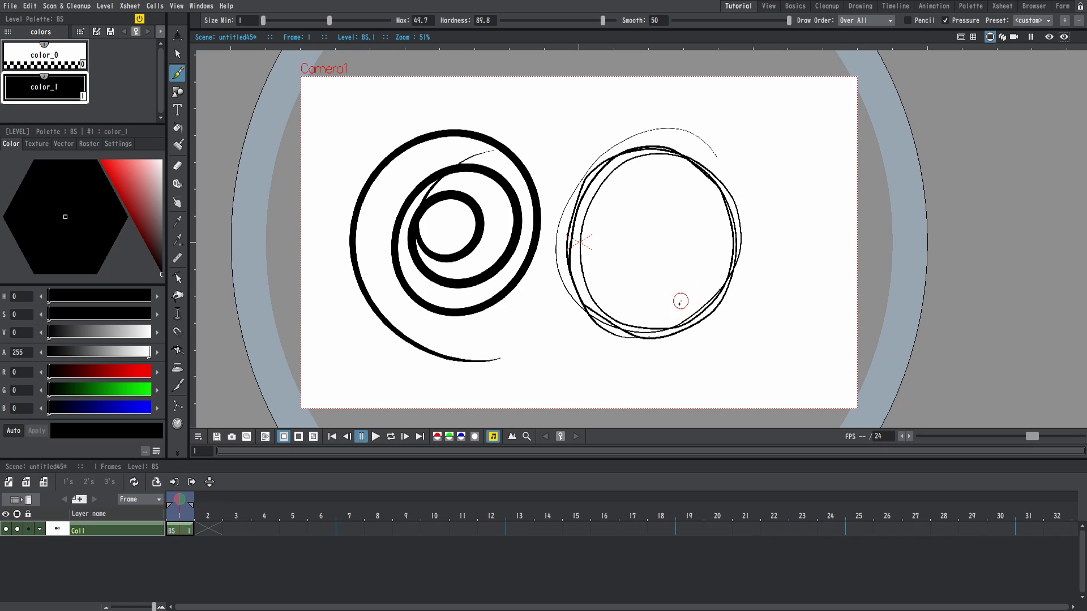
{"action": "key", "text": "ctrl+z"}
{"action": "key", "text": "ctrl+z"}
{"action": "key", "text": "ctrl+z"}
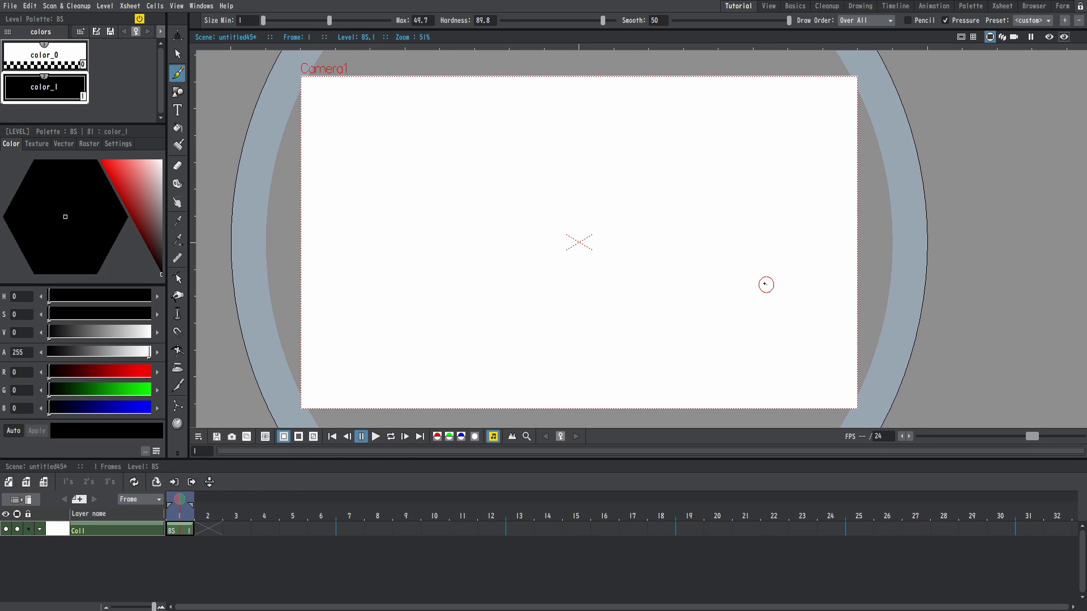
- Set the brush's Smooth value to about 13.86 and draw a zigzag stroke across the canvas
{"action": "left_click_drag", "start_coordinate": [787, 23], "coordinate": [706, 20]}
{"action": "left_click", "coordinate": [178, 166]}
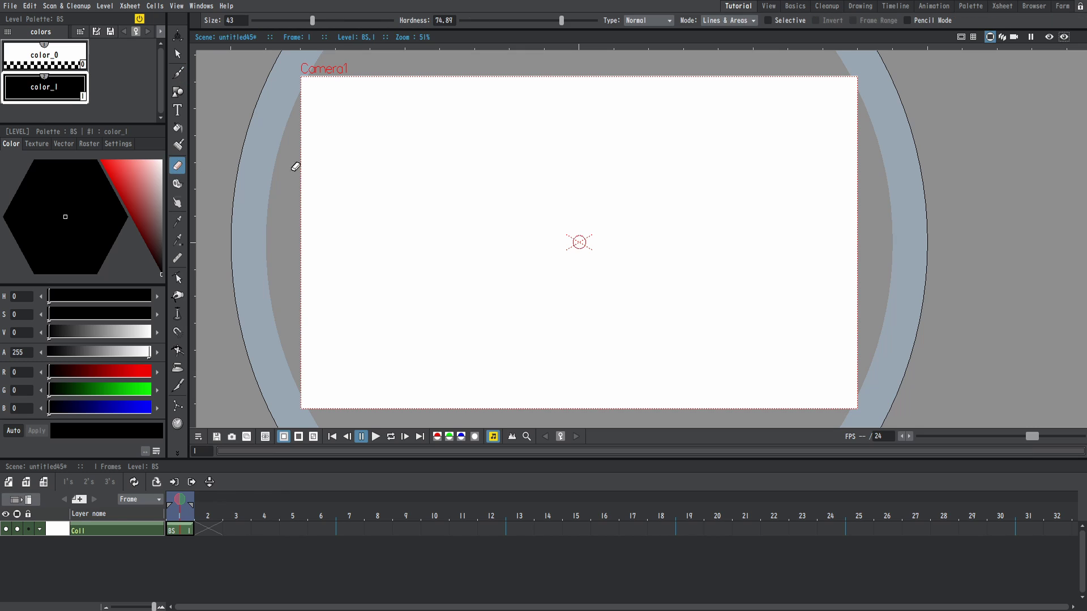
{"action": "left_click", "coordinate": [177, 73]}
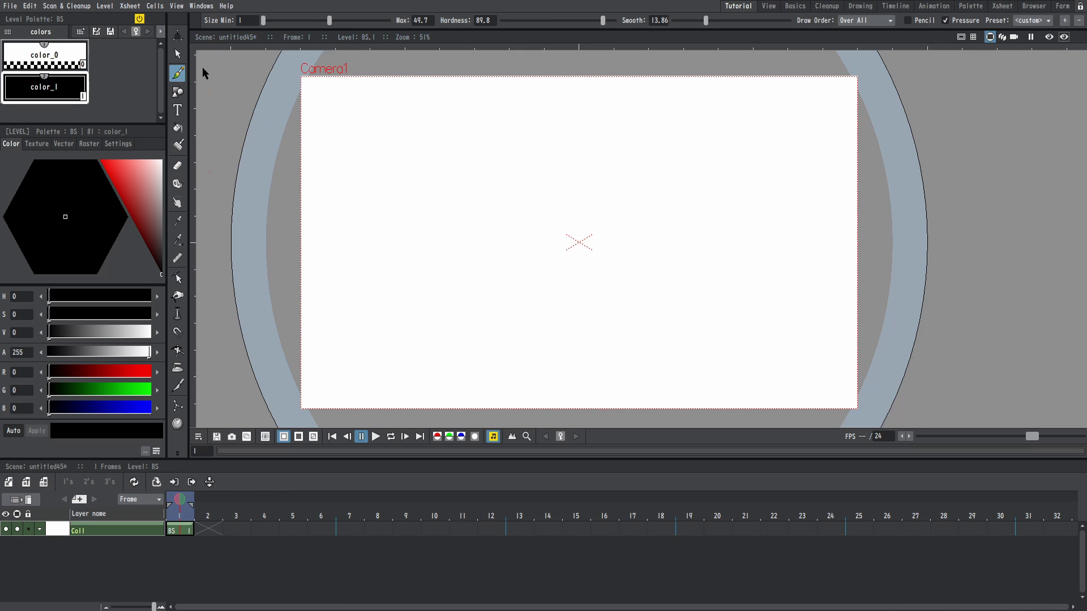
{"action": "left_click_drag", "start_coordinate": [494, 119], "coordinate": [568, 157]}
{"action": "left_click_drag", "start_coordinate": [511, 265], "coordinate": [763, 265]}
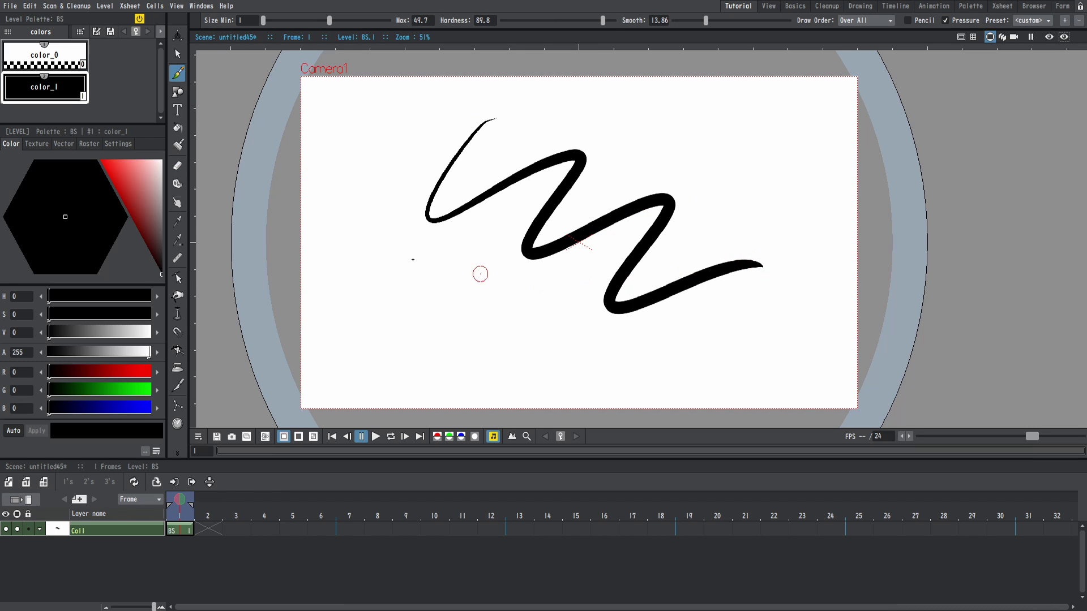
- Erase the start of the zigzag at eraser size 43, and erase more of it at size 82
{"action": "left_click", "coordinate": [177, 166]}
{"action": "mouse_move", "coordinate": [502, 107]}
{"action": "left_mouse_down"}
{"action": "mouse_move", "coordinate": [424, 208]}
{"action": "mouse_move", "coordinate": [435, 207]}
{"action": "mouse_move", "coordinate": [436, 222]}
{"action": "mouse_move", "coordinate": [473, 212]}
{"action": "left_mouse_up"}
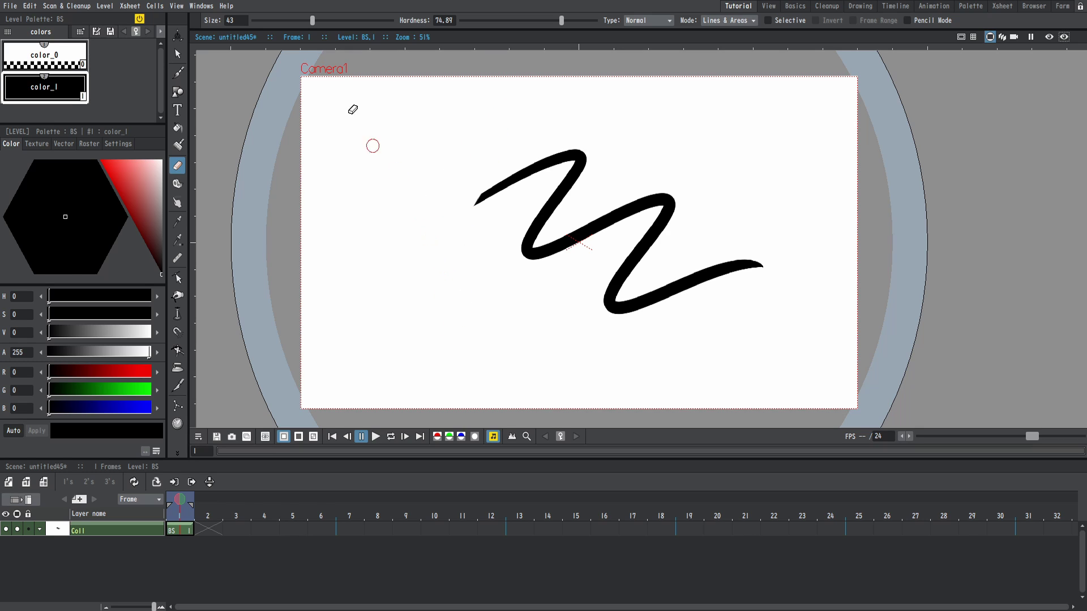
{"action": "left_click_drag", "start_coordinate": [313, 24], "coordinate": [366, 21]}
{"action": "mouse_move", "coordinate": [487, 195]}
{"action": "left_mouse_down"}
{"action": "mouse_move", "coordinate": [561, 147]}
{"action": "mouse_move", "coordinate": [558, 165]}
{"action": "mouse_move", "coordinate": [572, 169]}
{"action": "left_mouse_up"}
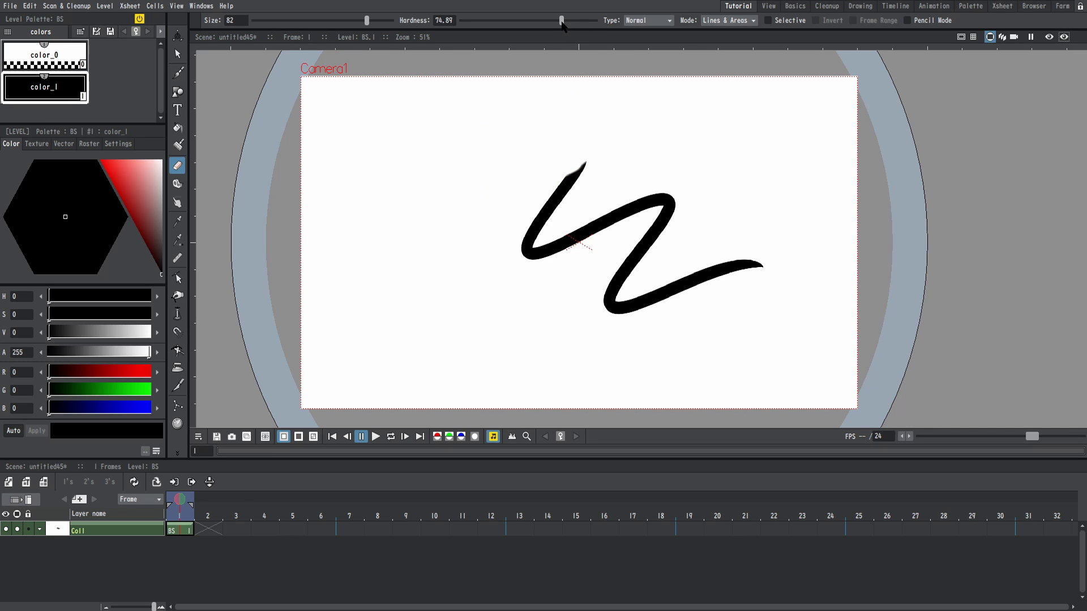
- Erase further parts of the zigzag with the eraser hardness at 100 and with a much lower hardness
{"action": "left_click_drag", "start_coordinate": [561, 20], "coordinate": [595, 20]}
{"action": "mouse_move", "coordinate": [593, 136]}
{"action": "left_mouse_down"}
{"action": "mouse_move", "coordinate": [522, 235]}
{"action": "mouse_move", "coordinate": [531, 246]}
{"action": "left_mouse_up"}
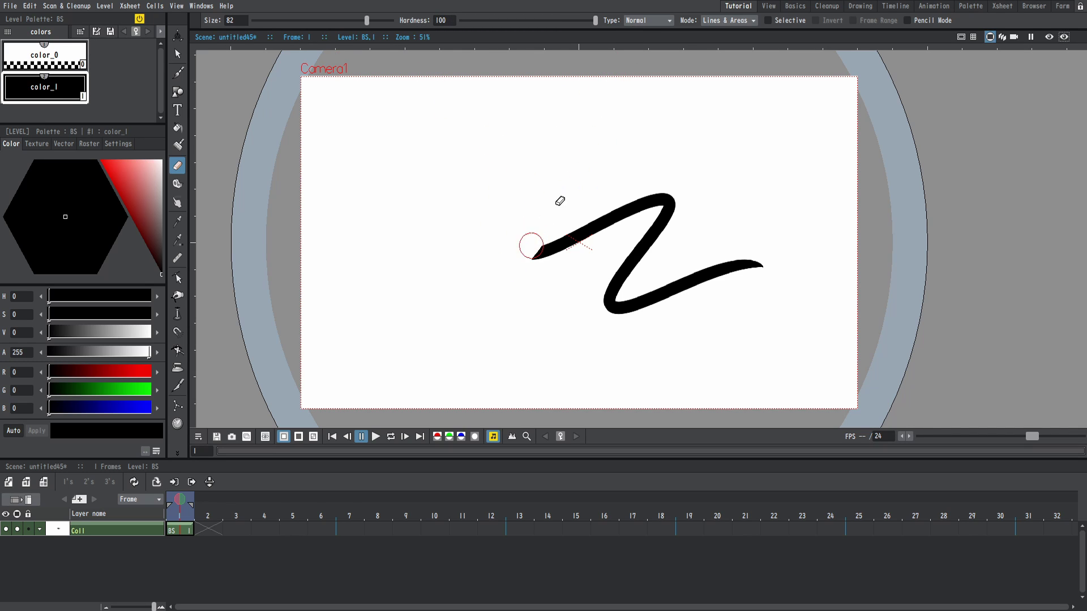
{"action": "left_click_drag", "start_coordinate": [595, 20], "coordinate": [499, 21]}
{"action": "left_click_drag", "start_coordinate": [616, 219], "coordinate": [594, 245]}
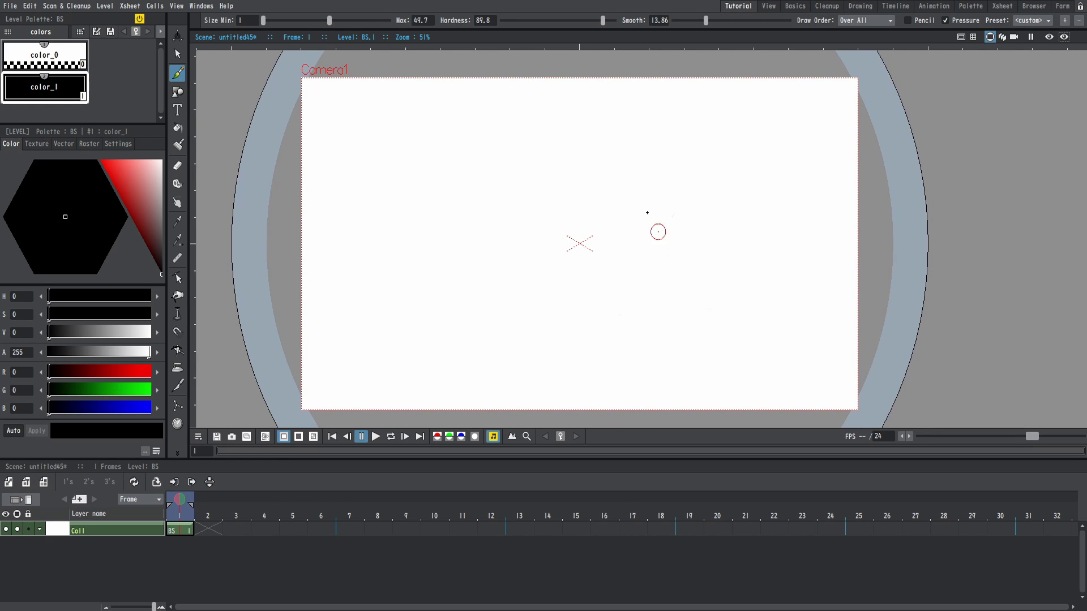
- Draw an eye with the Brush tool: a large outer circle, an iris, a pupil and a small highlight
{"action": "mouse_move", "coordinate": [644, 159]}
{"action": "left_mouse_down"}
{"action": "mouse_move", "coordinate": [502, 276]}
{"action": "mouse_move", "coordinate": [614, 143]}
{"action": "left_mouse_up"}
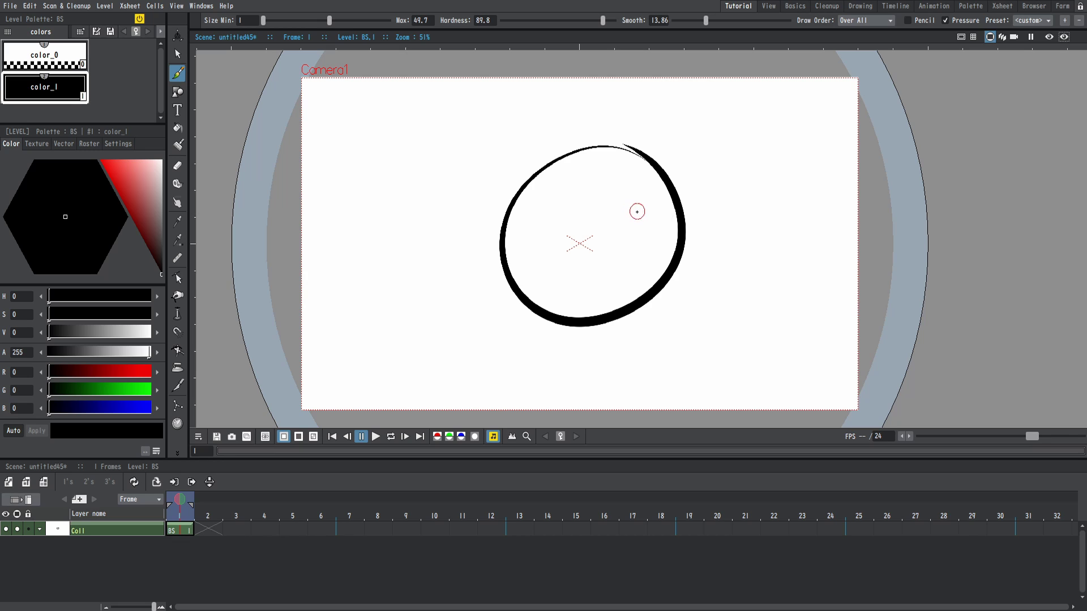
{"action": "mouse_move", "coordinate": [609, 203]}
{"action": "left_mouse_down"}
{"action": "mouse_move", "coordinate": [547, 274]}
{"action": "mouse_move", "coordinate": [617, 211]}
{"action": "mouse_move", "coordinate": [587, 212]}
{"action": "mouse_move", "coordinate": [596, 235]}
{"action": "mouse_move", "coordinate": [605, 207]}
{"action": "left_mouse_up"}
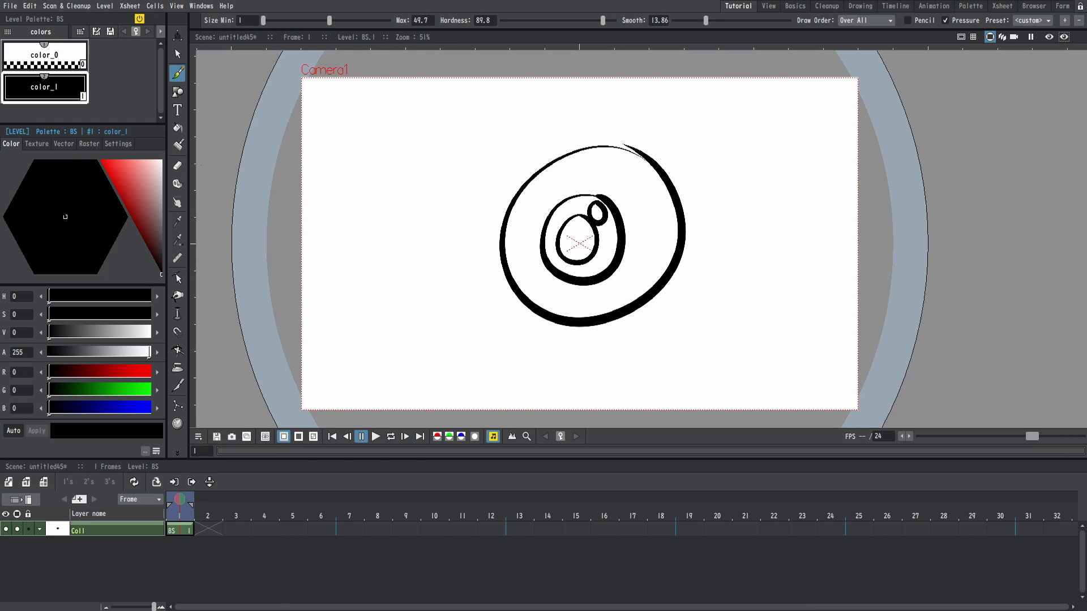
- Recolor style color_1 to a saturated red, about RGB 216, 0, 0, with automatic style updates on
{"action": "left_click", "coordinate": [13, 436]}
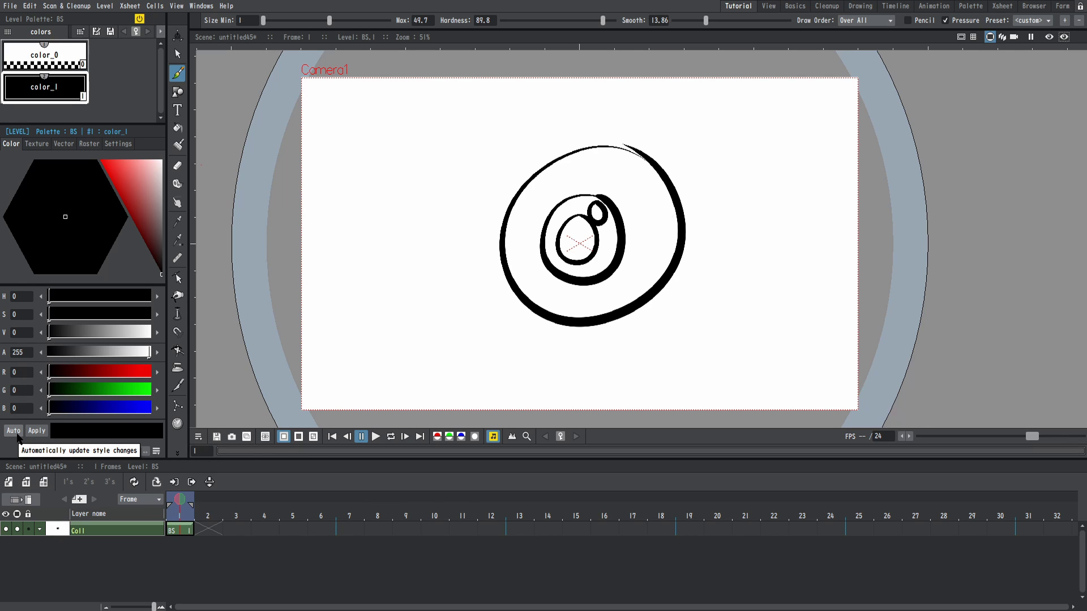
{"action": "left_click", "coordinate": [17, 433]}
{"action": "left_click_drag", "start_coordinate": [154, 196], "coordinate": [121, 182]}
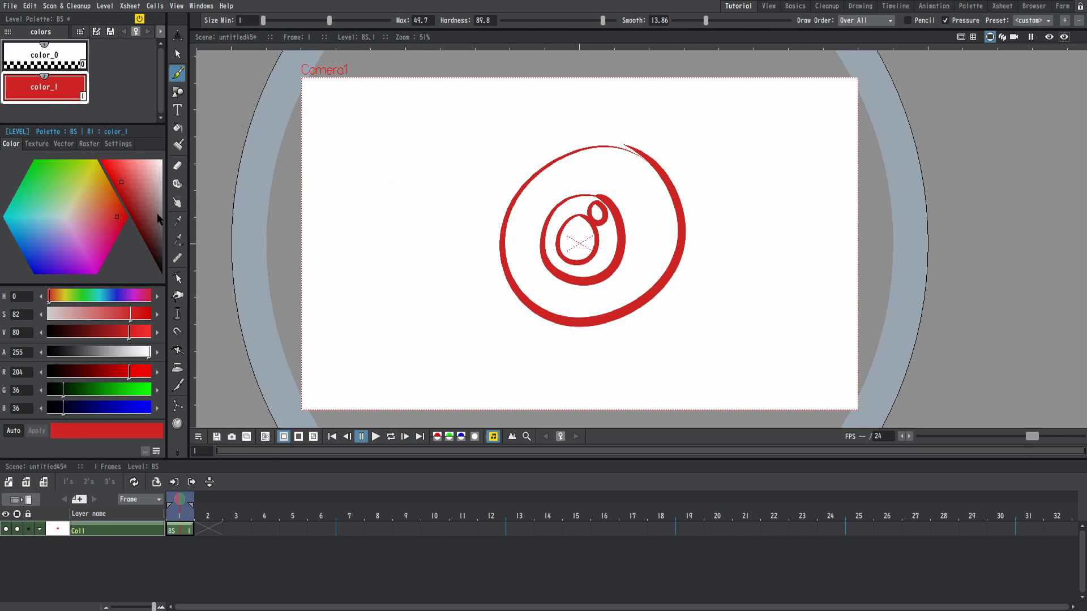
{"action": "mouse_move", "coordinate": [157, 212]}
{"action": "left_mouse_down"}
{"action": "mouse_move", "coordinate": [155, 262]}
{"action": "mouse_move", "coordinate": [121, 182]}
{"action": "mouse_move", "coordinate": [109, 177]}
{"action": "left_mouse_up"}
- Toggle automatic style updates and return style color_1 to black
{"action": "left_click", "coordinate": [14, 431]}
{"action": "left_click", "coordinate": [31, 432]}
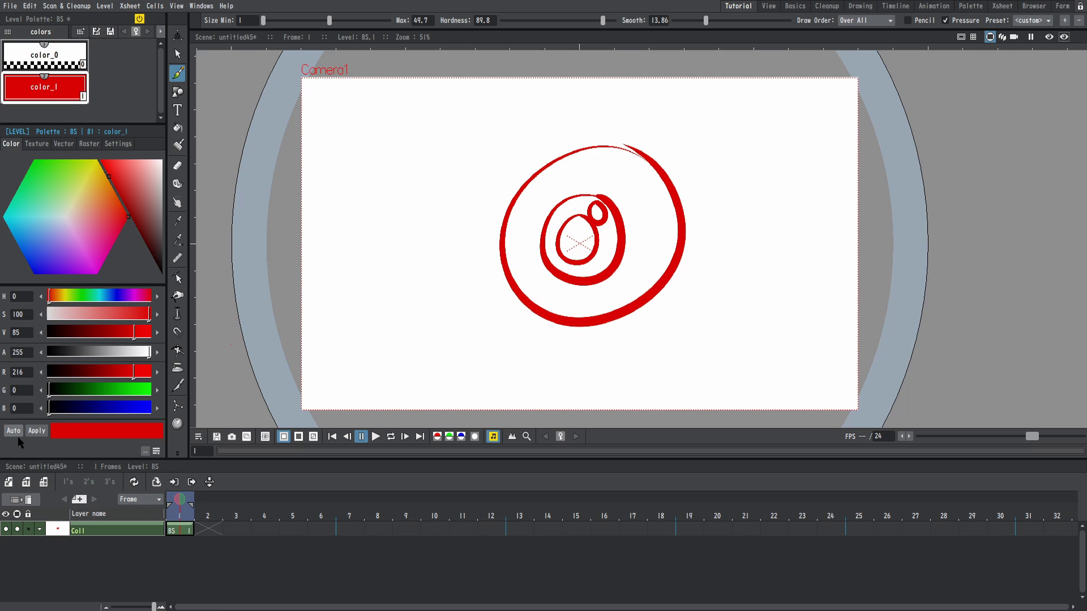
{"action": "left_click_drag", "start_coordinate": [126, 185], "coordinate": [160, 275]}
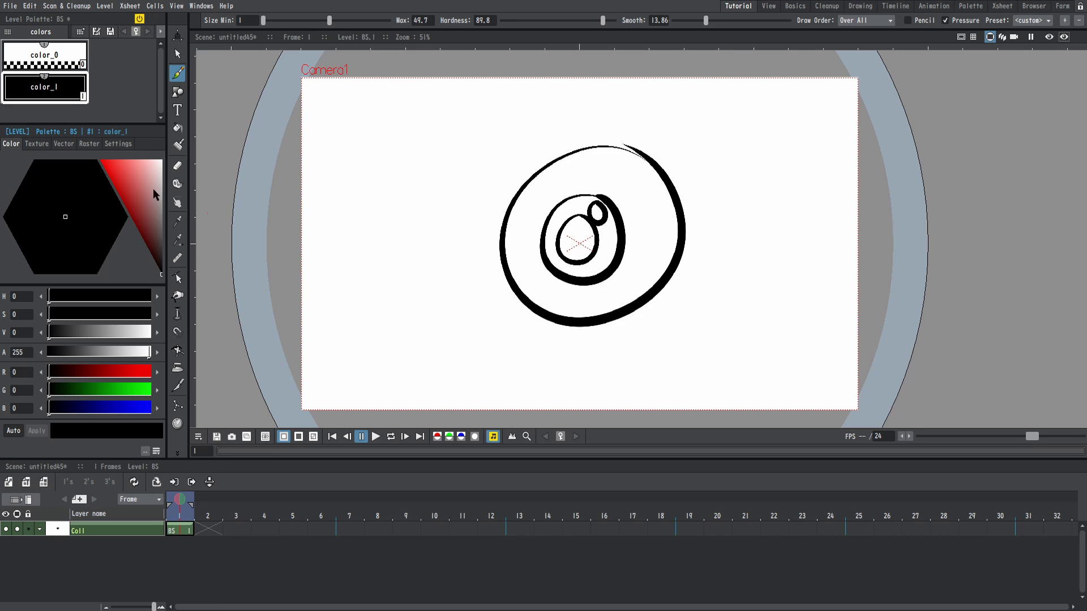
- Add a new style to the level palette and color it cyan, about RGB 86, 210, 226
{"action": "right_click", "coordinate": [119, 85]}
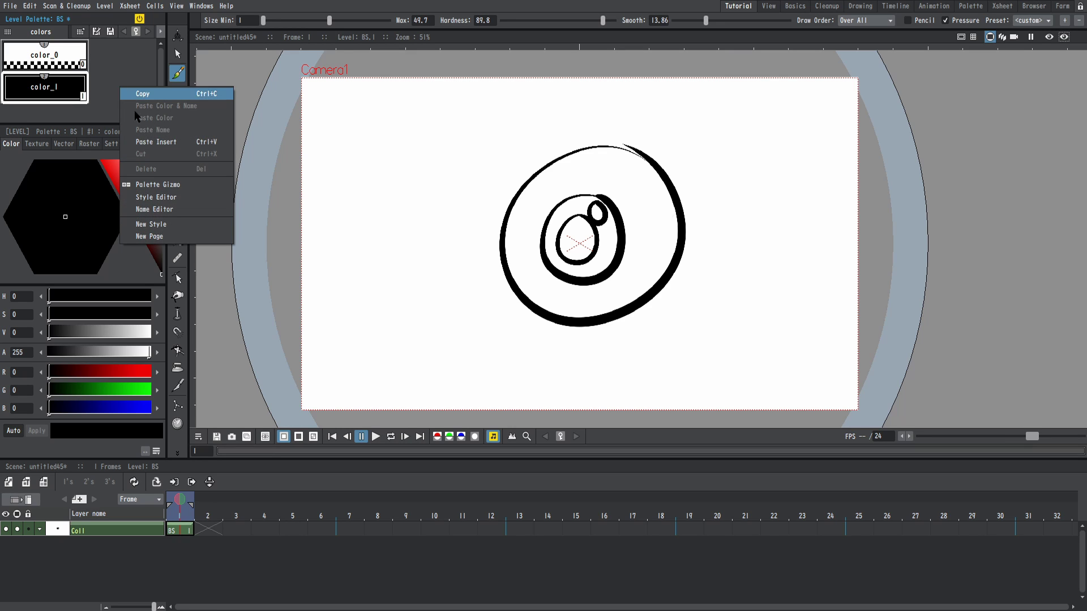
{"action": "left_click", "coordinate": [150, 225]}
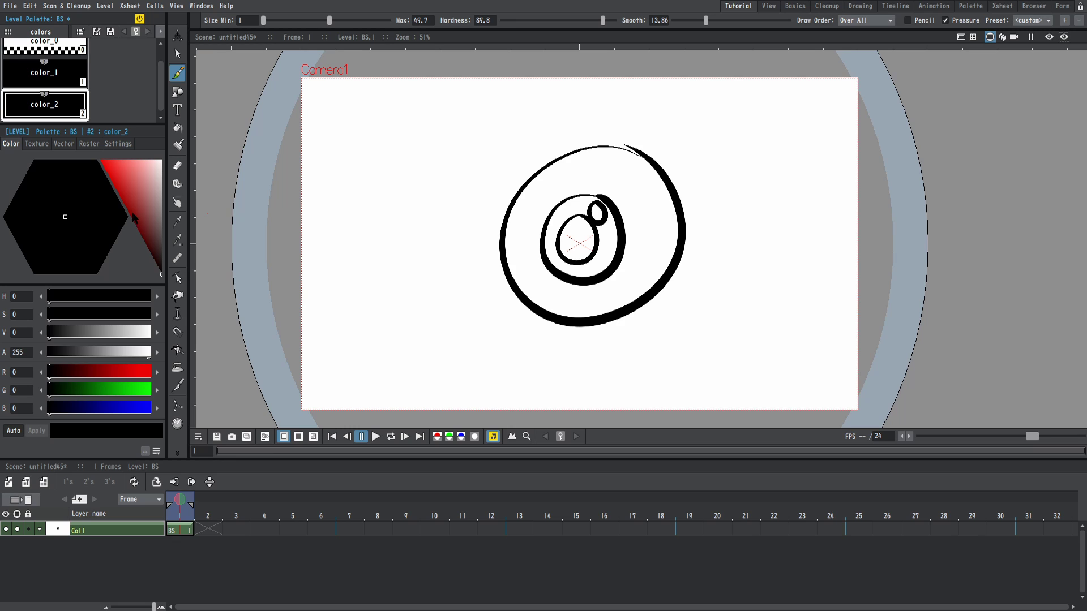
{"action": "left_click_drag", "start_coordinate": [138, 221], "coordinate": [128, 189]}
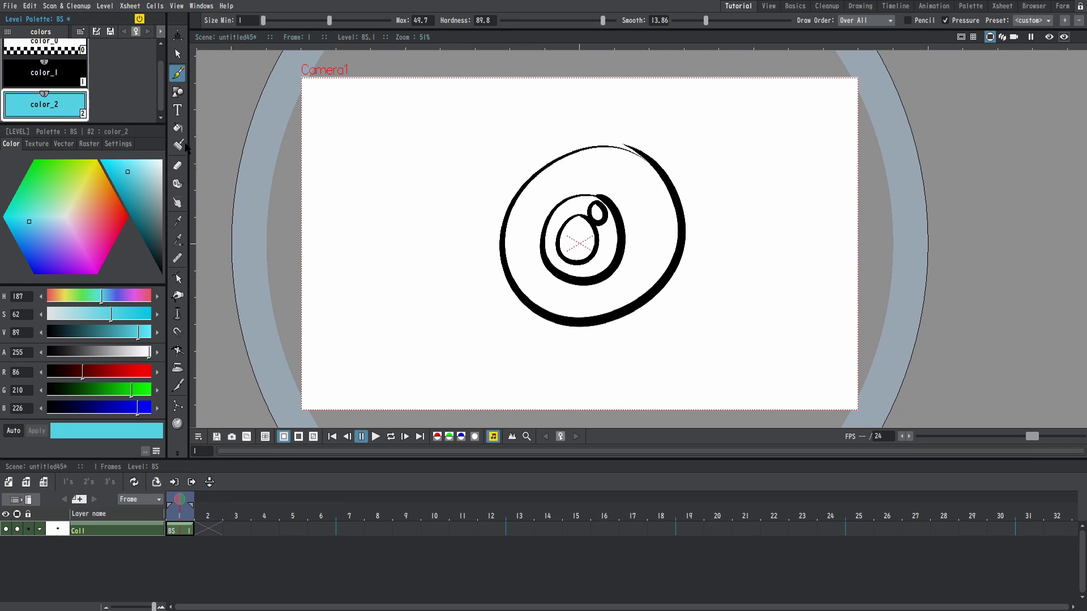
- Fill the iris with the cyan color_2 style and the pupil with the black color_1 style
{"action": "left_click", "coordinate": [178, 129]}
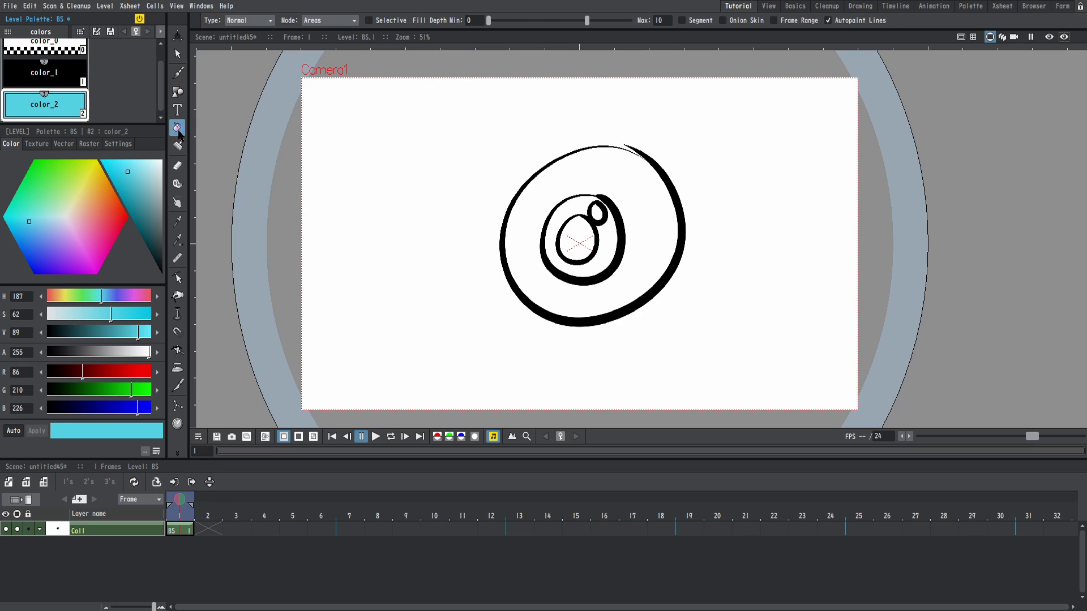
{"action": "left_click", "coordinate": [603, 241]}
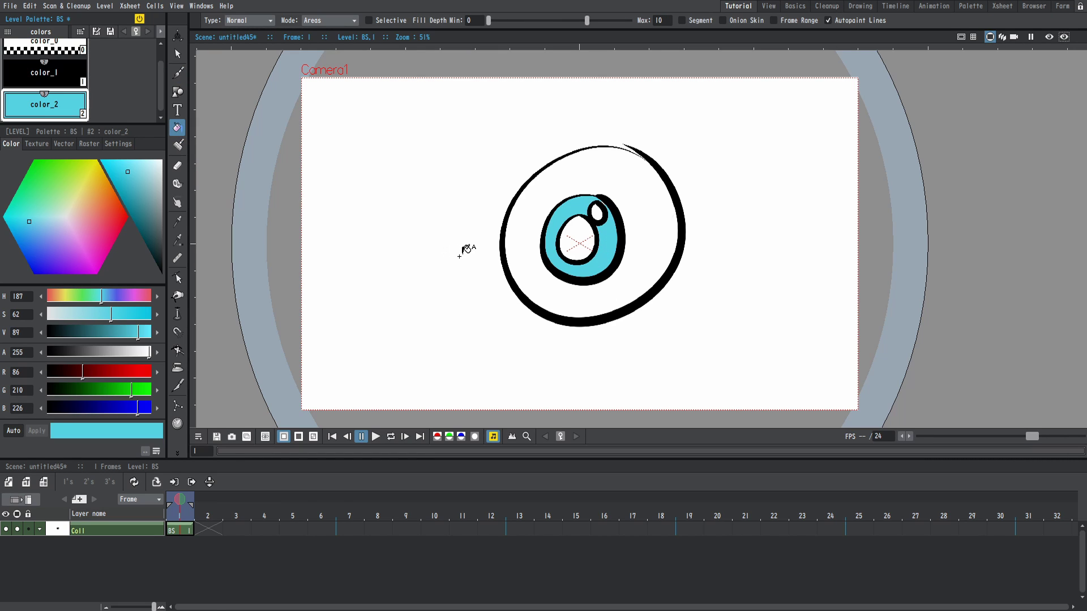
{"action": "left_click", "coordinate": [73, 84]}
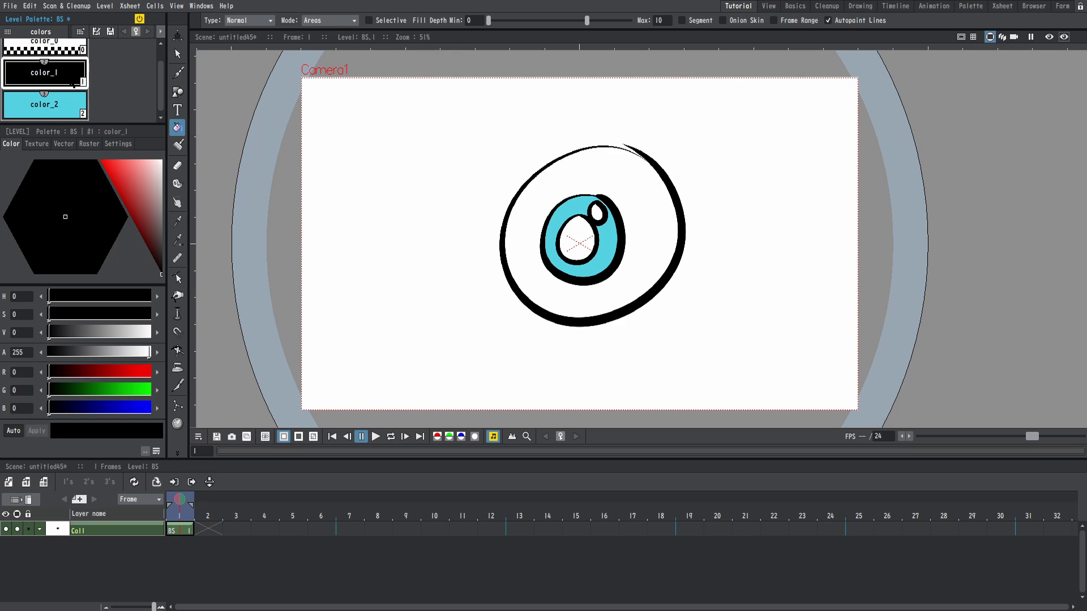
{"action": "left_click", "coordinate": [590, 228]}
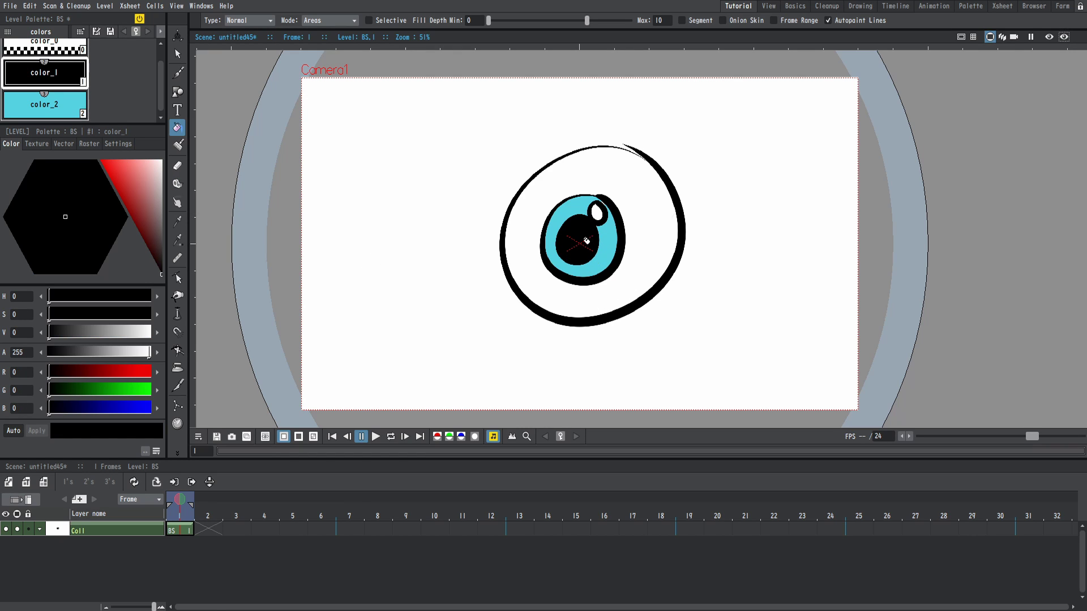
- Add a new light gray style to the level palette, about RGB 219, 219, 219, and fill the eyeball around the iris
{"action": "left_click", "coordinate": [56, 105]}
{"action": "right_click", "coordinate": [117, 88]}
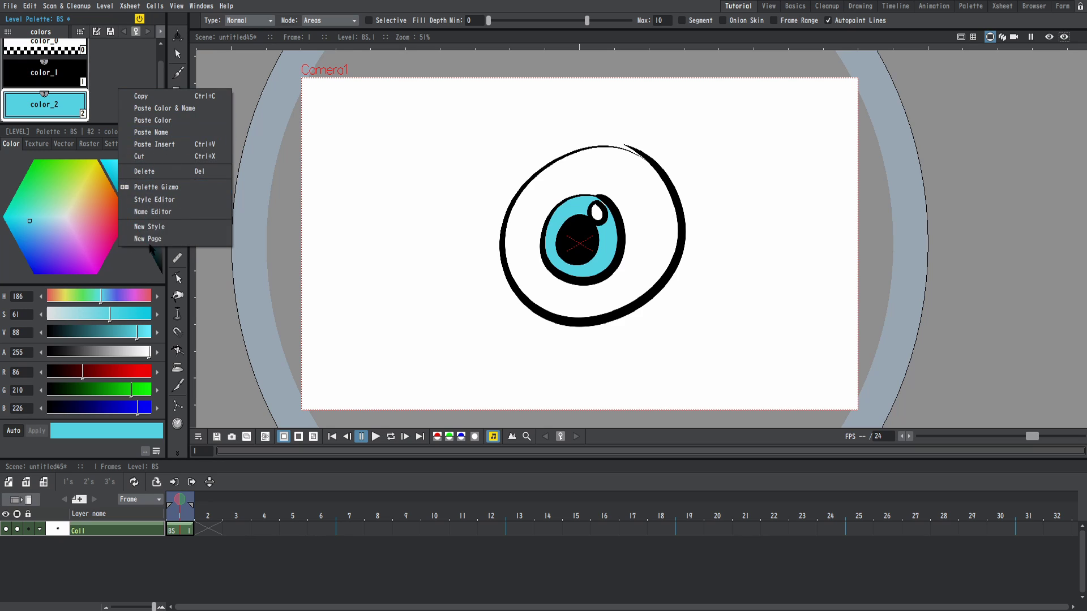
{"action": "left_click", "coordinate": [158, 226]}
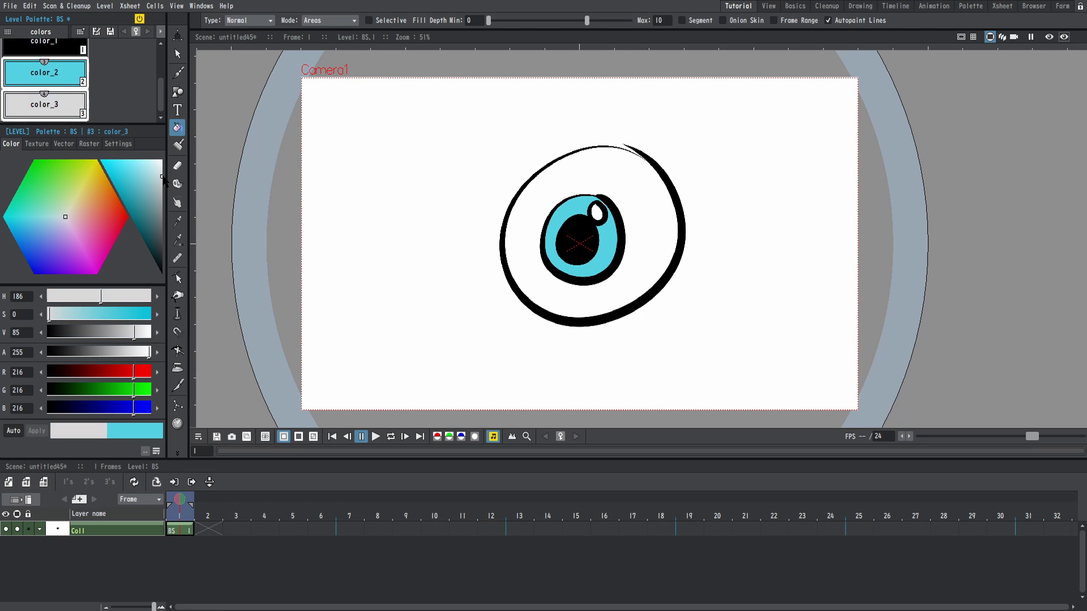
{"action": "left_click_drag", "start_coordinate": [163, 179], "coordinate": [163, 175]}
{"action": "left_click", "coordinate": [671, 225]}
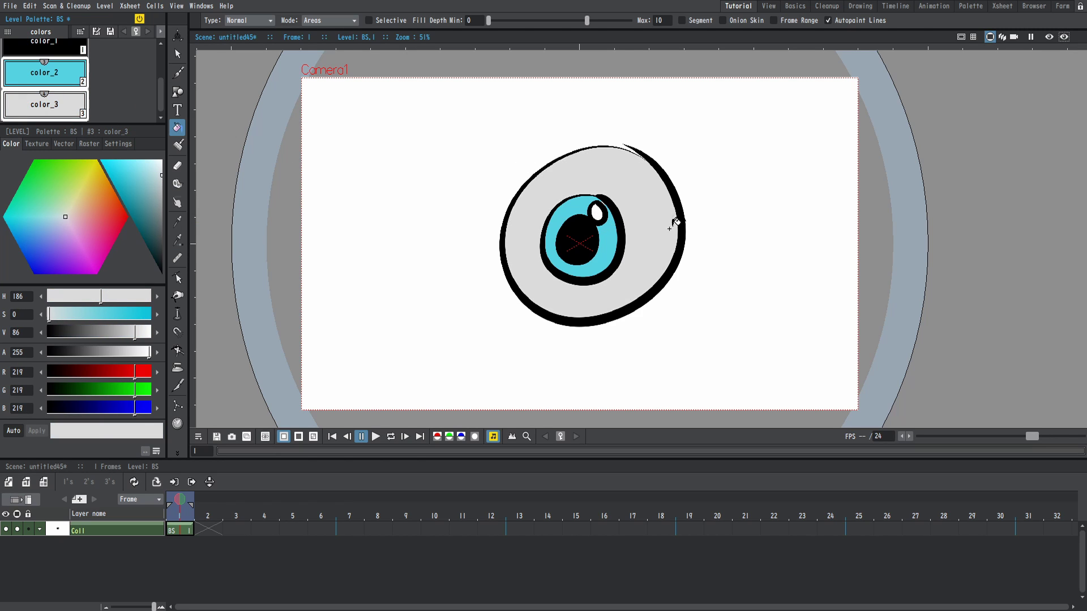
- Extend the exposure of the eye drawing in frame 1 through frame 6
{"action": "scroll", "coordinate": [600, 263], "scroll_direction": "down", "scroll_amount": 1}
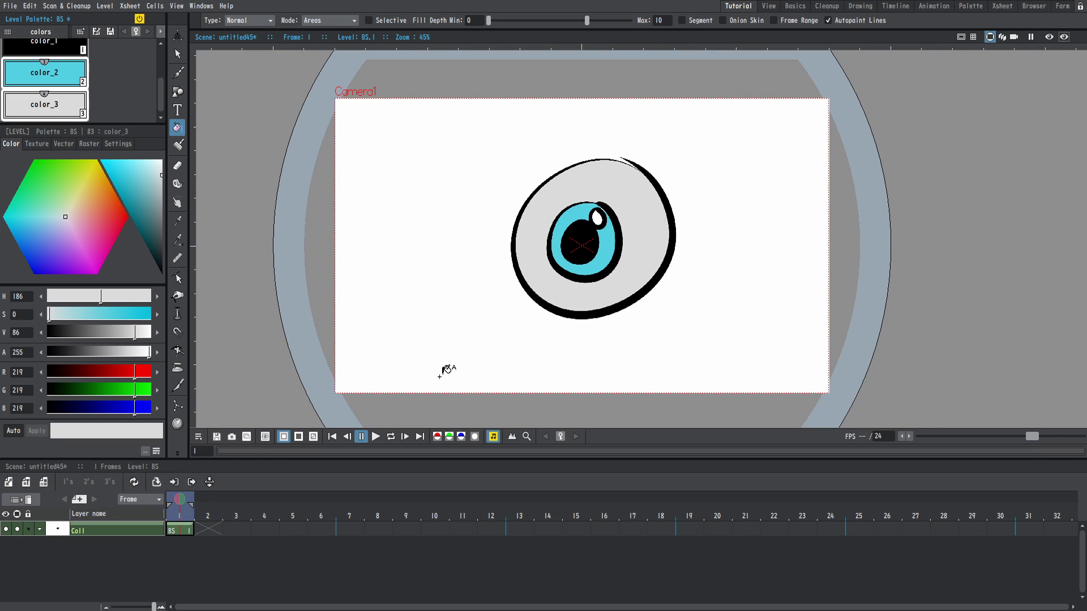
{"action": "left_click", "coordinate": [189, 534]}
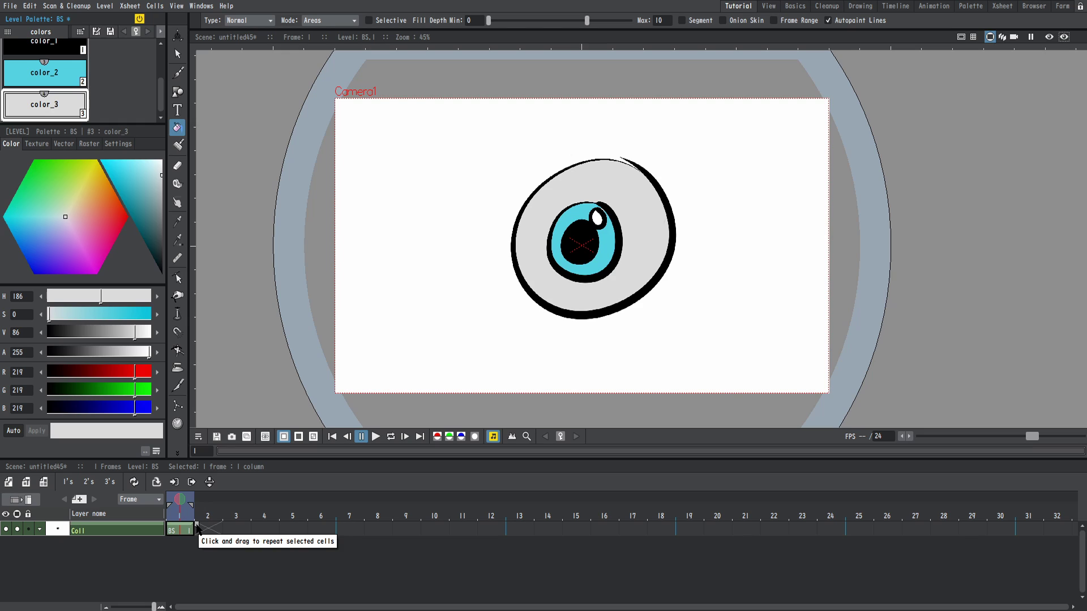
{"action": "left_click_drag", "start_coordinate": [206, 528], "coordinate": [337, 534]}
- Draw a large freehand circle on frame 7 with the brush in the black color_1 style
{"action": "key", "text": "b"}
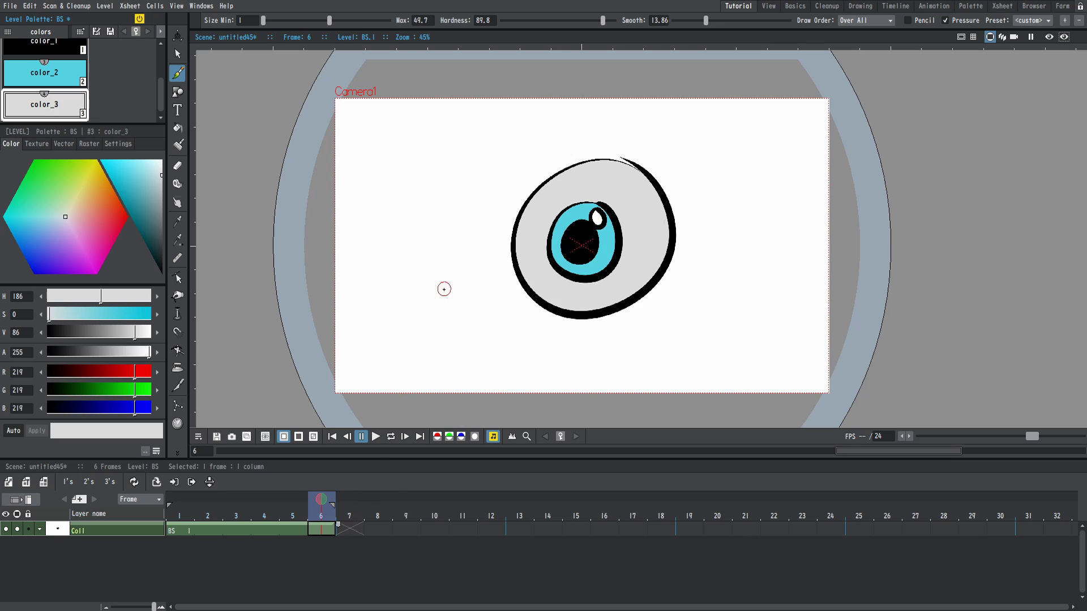
{"action": "left_click", "coordinate": [351, 529]}
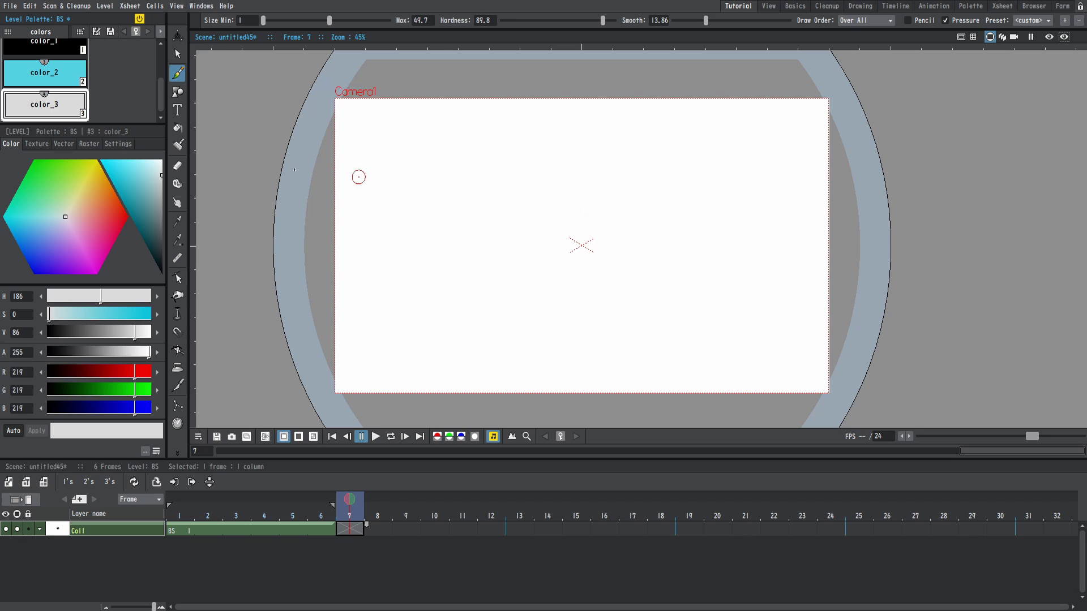
{"action": "left_click", "coordinate": [64, 53]}
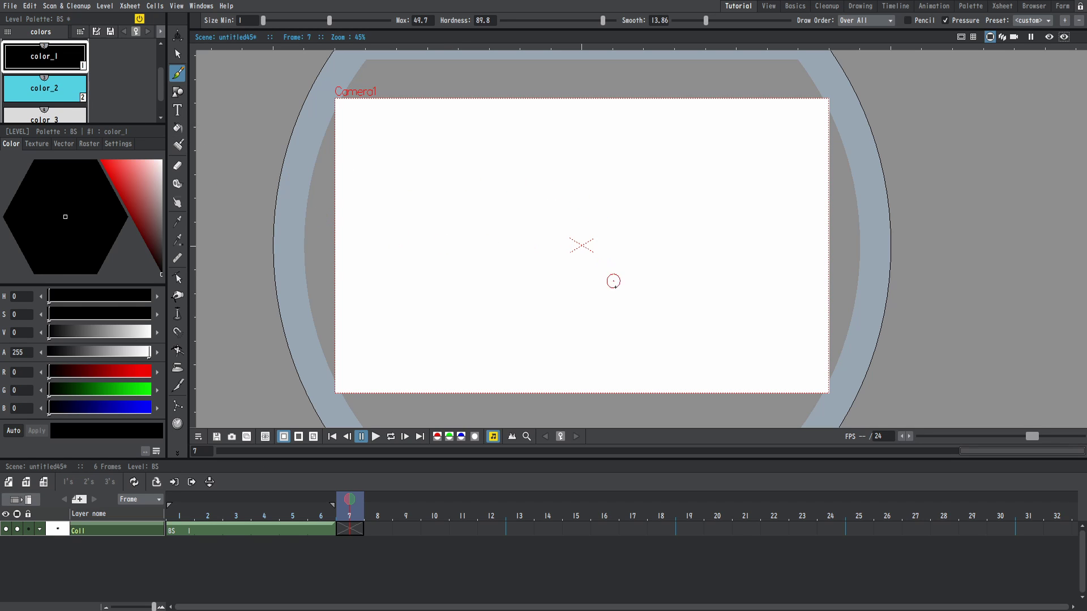
{"action": "mouse_move", "coordinate": [649, 178]}
{"action": "left_mouse_down"}
{"action": "mouse_move", "coordinate": [579, 150]}
{"action": "mouse_move", "coordinate": [554, 340]}
{"action": "left_mouse_up"}
{"action": "left_click_drag", "start_coordinate": [678, 277], "coordinate": [601, 156]}
- Flip back and forth between frames 6 and 7 to compare the eye with the circle drawing
{"action": "key", "text": "comma"}
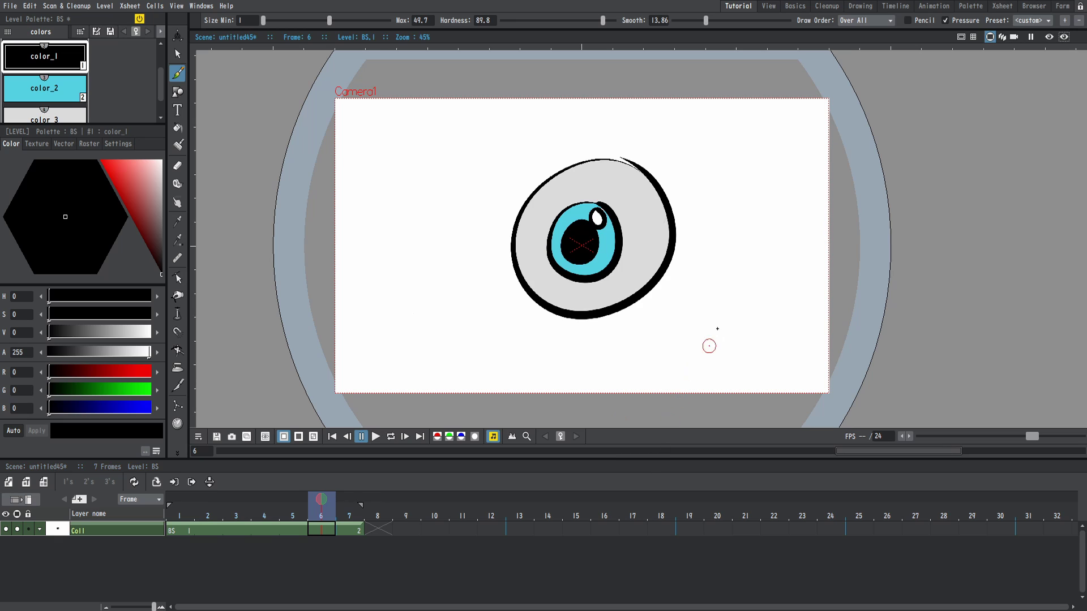
{"action": "key", "text": "period"}
{"action": "key", "text": "comma"}
{"action": "key", "text": "period"}
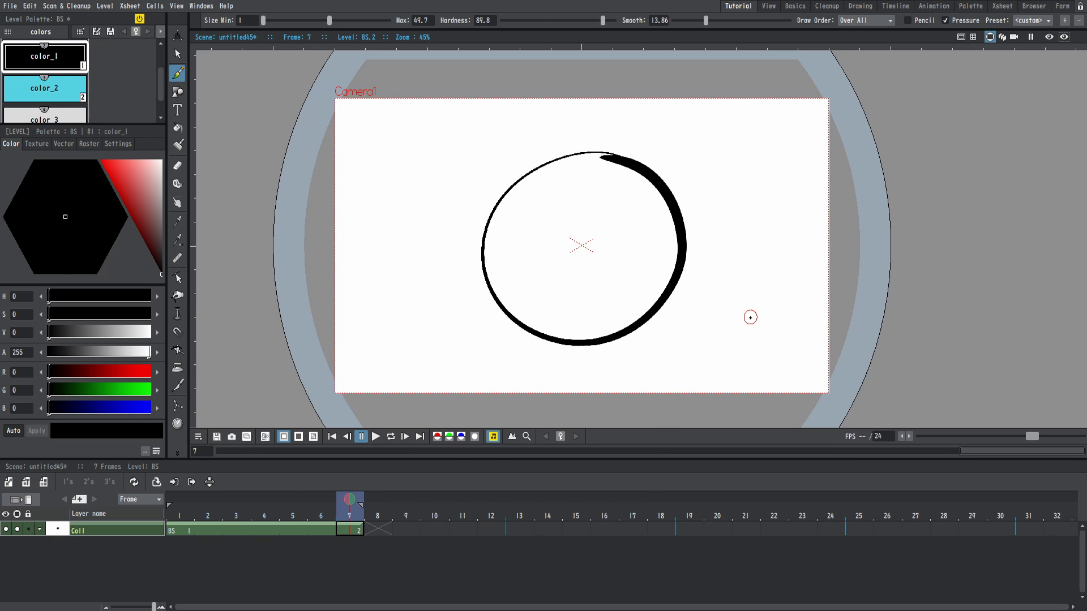
{"action": "key", "text": "comma"}
{"action": "key", "text": "period"}
{"action": "key", "text": "comma"}
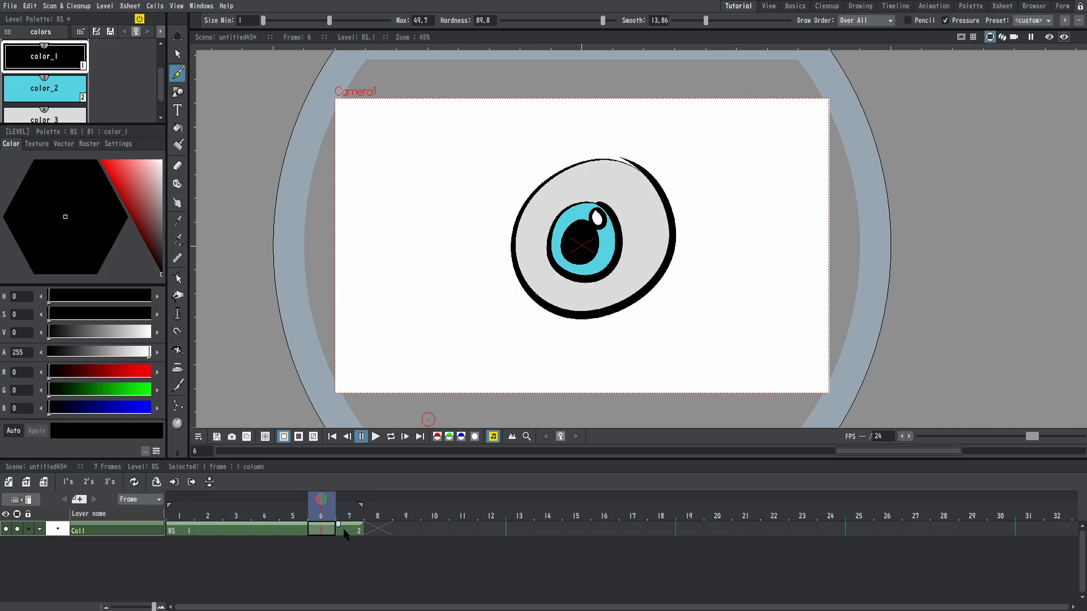
{"action": "key", "text": "period"}
{"action": "key", "text": "comma"}
{"action": "key", "text": "comma"}
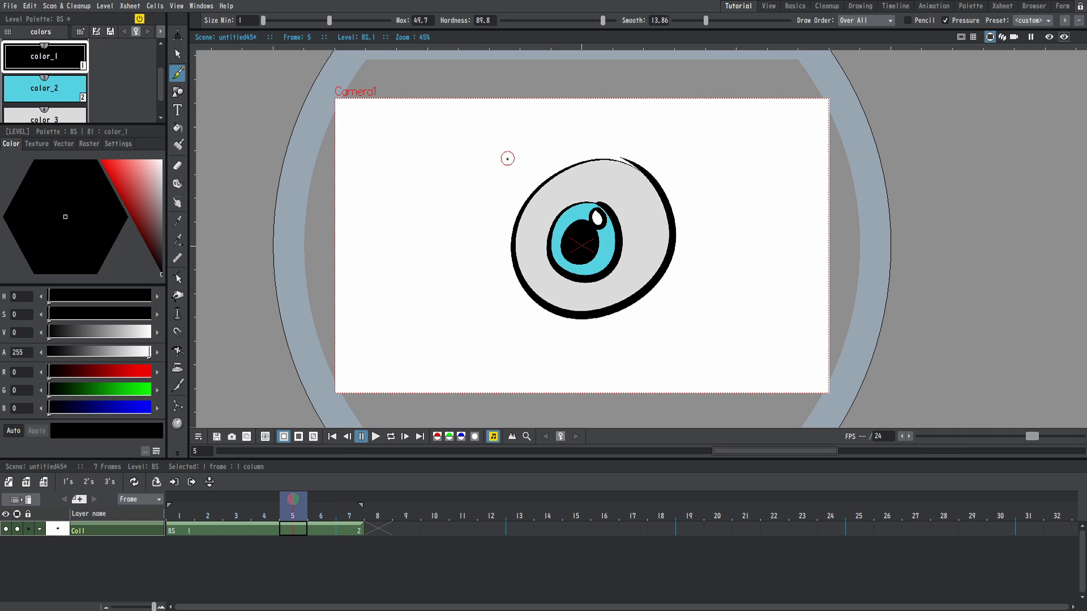
{"action": "key", "text": "period"}
{"action": "key", "text": "period"}
{"action": "key", "text": "comma"}
{"action": "key", "text": "period"}
{"action": "key", "text": "comma"}
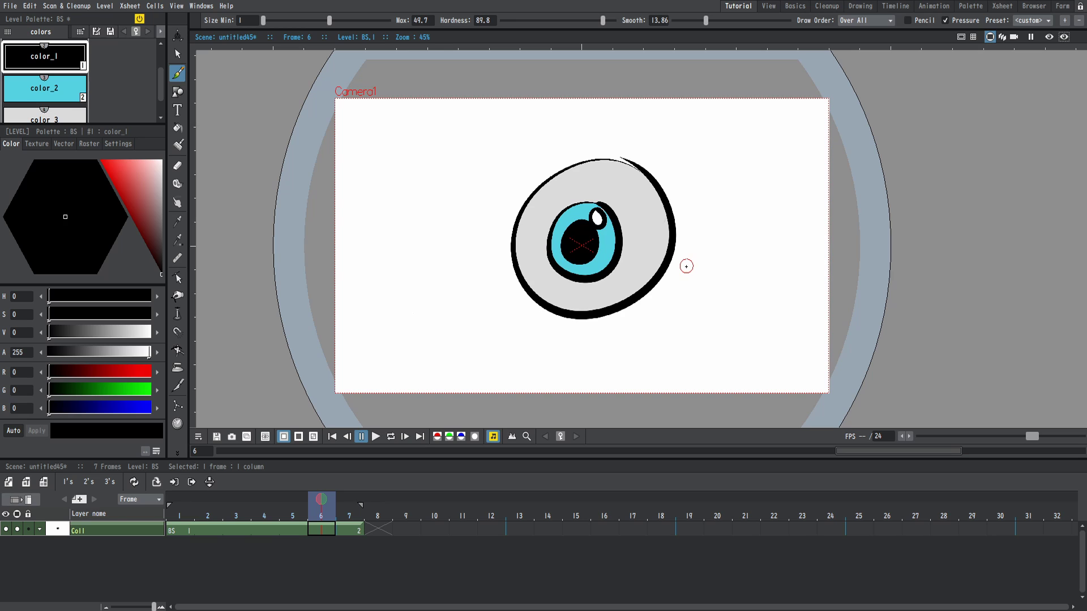
{"action": "key", "text": "period"}
{"action": "key", "text": "comma"}
{"action": "key", "text": "period"}
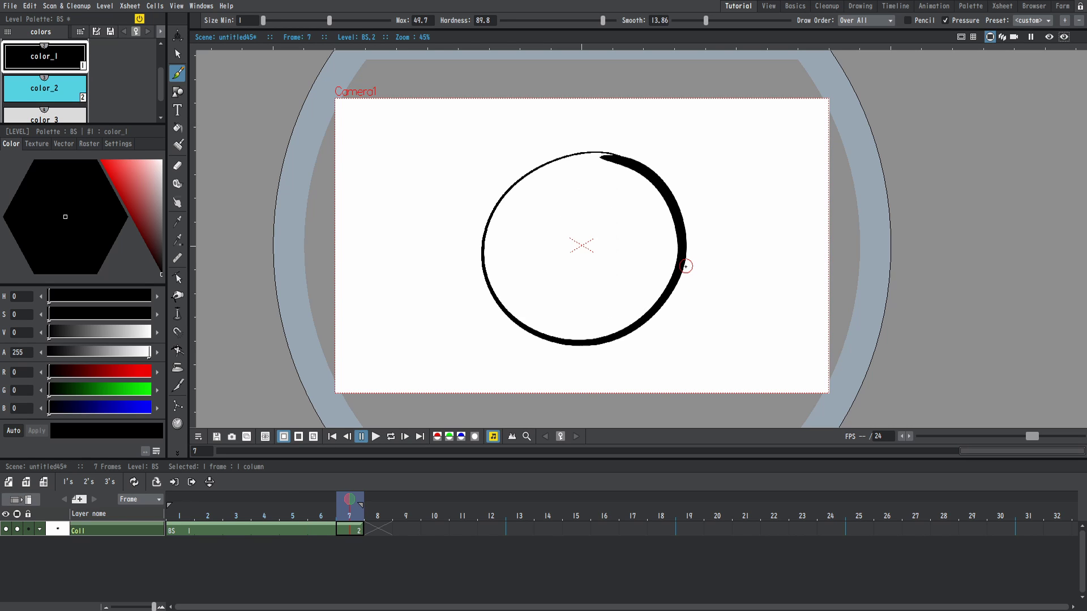
{"action": "key", "text": "comma"}
{"action": "key", "text": "comma"}
{"action": "key", "text": "period"}
{"action": "key", "text": "period"}
{"action": "key", "text": "comma"}
{"action": "key", "text": "comma"}
{"action": "key", "text": "period"}
{"action": "key", "text": "period"}
{"action": "key", "text": "comma"}
{"action": "key", "text": "period"}
- Erase the circle on frame 7 with the eraser at hardness 100
{"action": "left_click", "coordinate": [177, 166]}
{"action": "mouse_move", "coordinate": [574, 153]}
{"action": "left_mouse_down"}
{"action": "mouse_move", "coordinate": [495, 216]}
{"action": "mouse_move", "coordinate": [505, 324]}
{"action": "mouse_move", "coordinate": [496, 226]}
{"action": "mouse_move", "coordinate": [479, 285]}
{"action": "mouse_move", "coordinate": [497, 197]}
{"action": "left_mouse_up"}
{"action": "left_click_drag", "start_coordinate": [500, 22], "coordinate": [600, 23]}
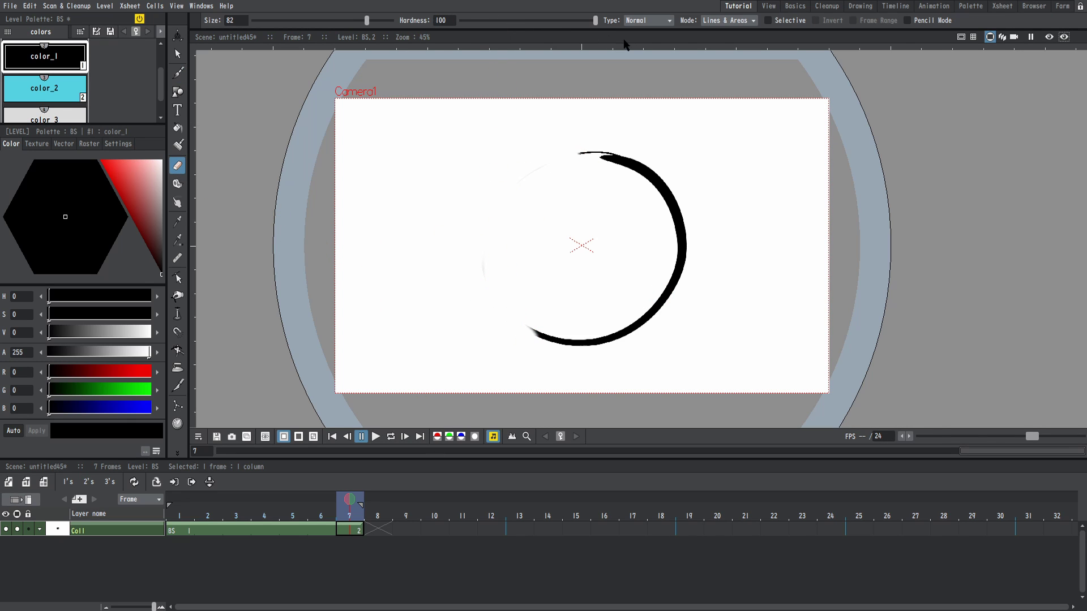
{"action": "mouse_move", "coordinate": [583, 157]}
{"action": "left_mouse_down"}
{"action": "mouse_move", "coordinate": [677, 199]}
{"action": "mouse_move", "coordinate": [690, 247]}
{"action": "mouse_move", "coordinate": [672, 212]}
{"action": "mouse_move", "coordinate": [666, 320]}
{"action": "mouse_move", "coordinate": [664, 284]}
{"action": "mouse_move", "coordinate": [643, 312]}
{"action": "mouse_move", "coordinate": [577, 335]}
{"action": "left_mouse_up"}
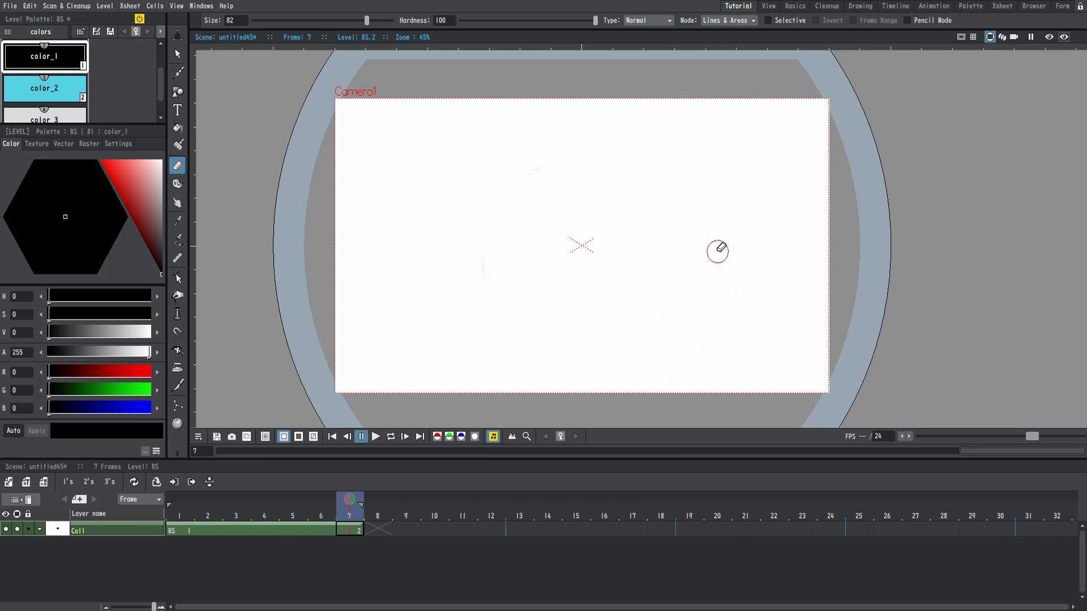
- Activate onion skin on frame 7, showing the three previous frames and the following frames 8 and 9
{"action": "left_click_drag", "start_coordinate": [730, 292], "coordinate": [711, 291]}
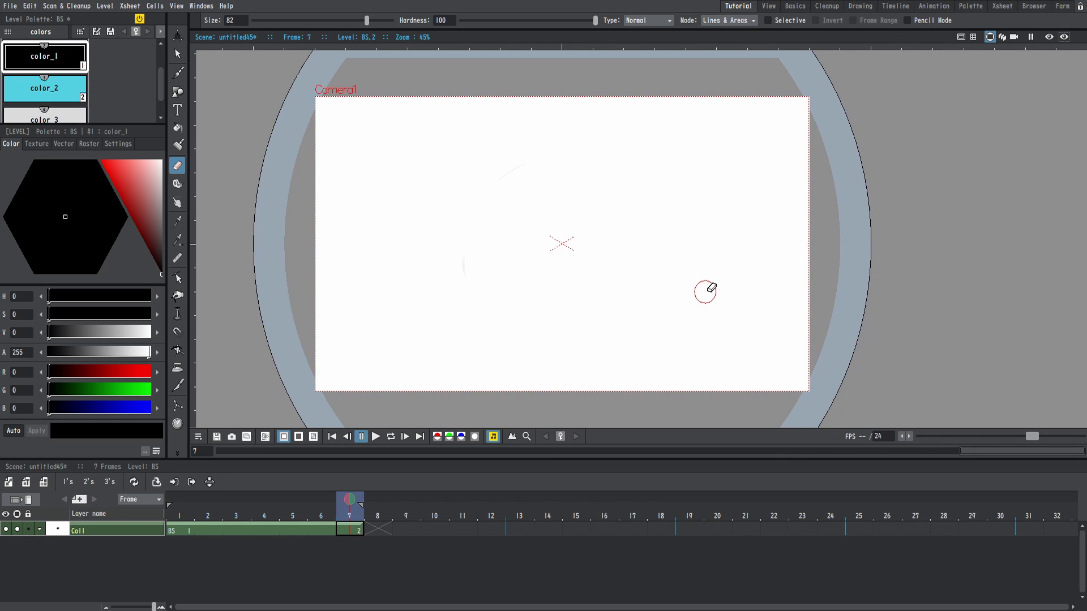
{"action": "right_click", "coordinate": [688, 284]}
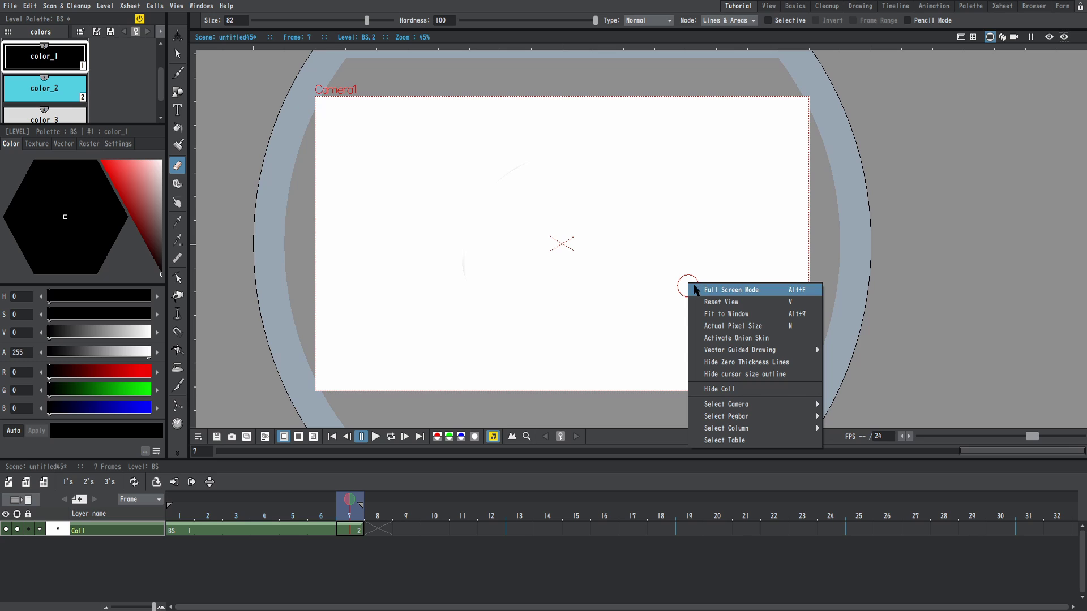
{"action": "left_click", "coordinate": [787, 336]}
{"action": "left_click_drag", "start_coordinate": [773, 320], "coordinate": [772, 329]}
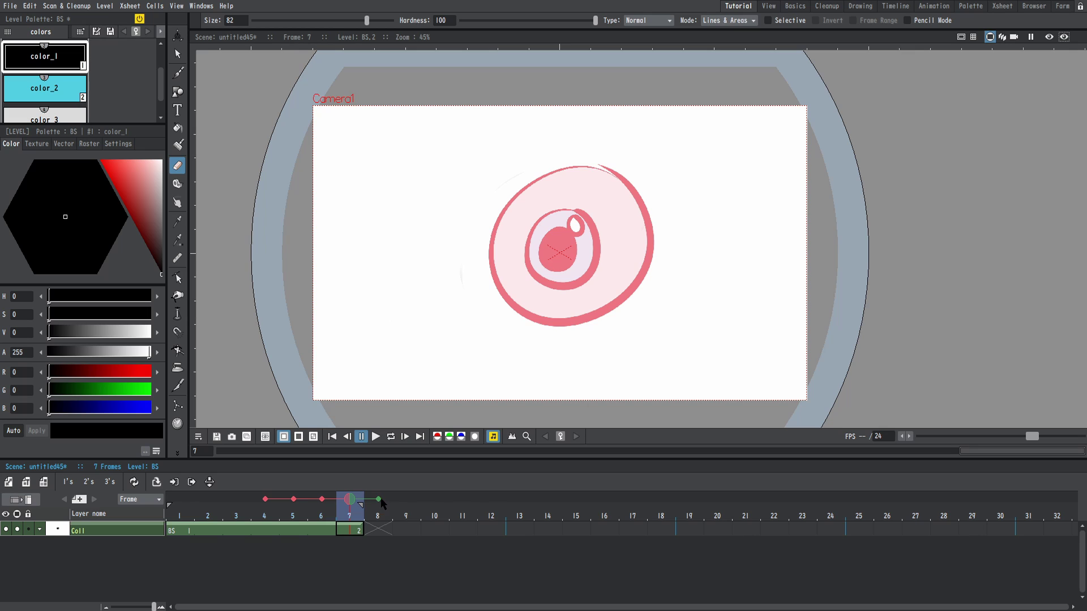
{"action": "left_click", "coordinate": [406, 500]}
- Check the onion skin on frame 6, return to frame 7 and remove the onion skin markers on frames 8 and 9
{"action": "left_click", "coordinate": [320, 530]}
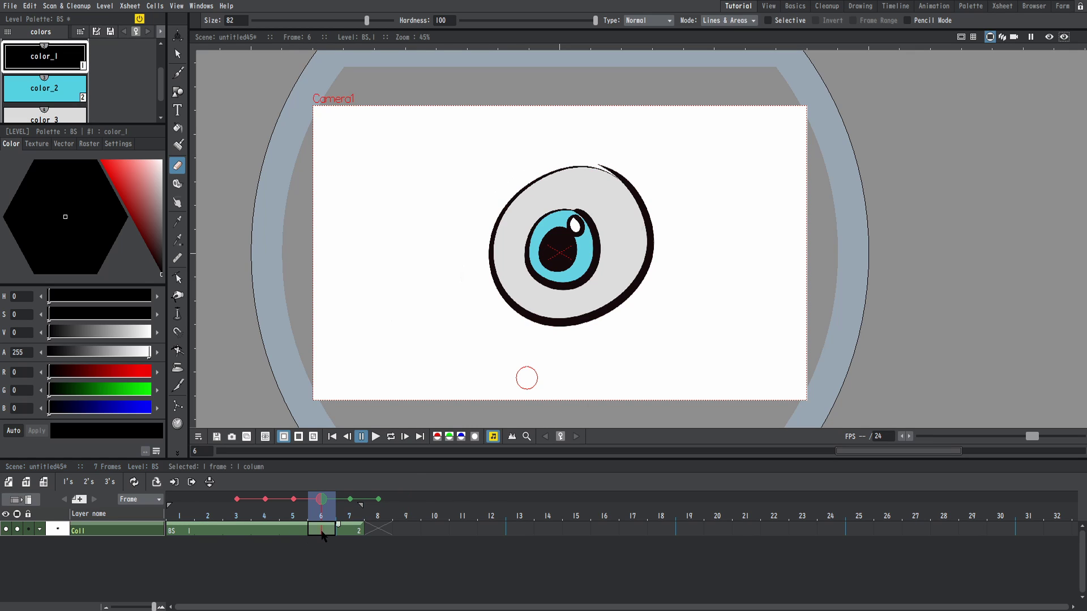
{"action": "left_click", "coordinate": [351, 530]}
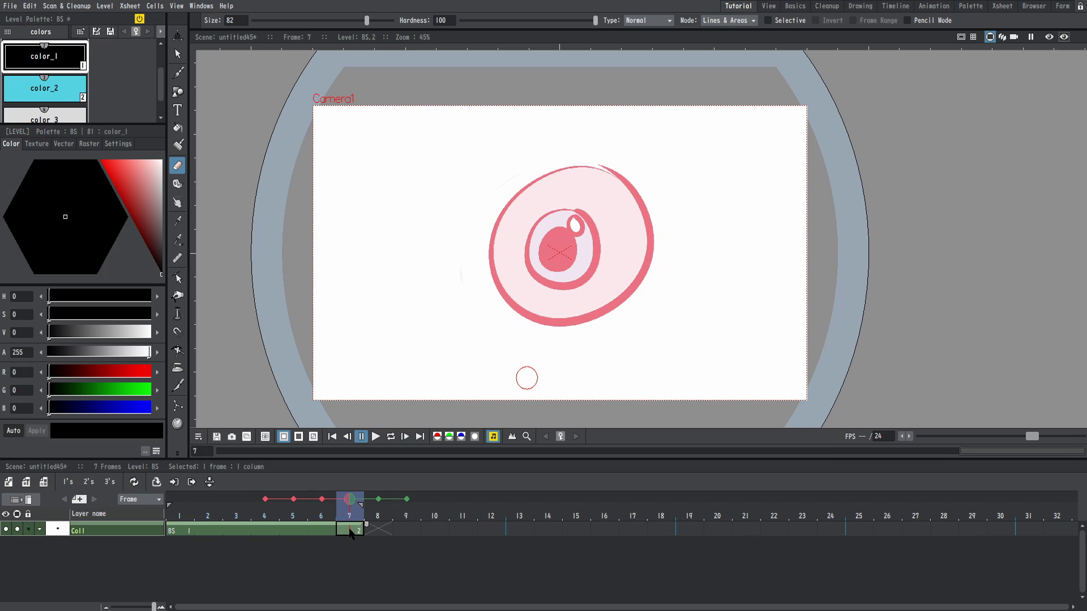
{"action": "left_click", "coordinate": [378, 499]}
{"action": "left_click", "coordinate": [406, 500]}
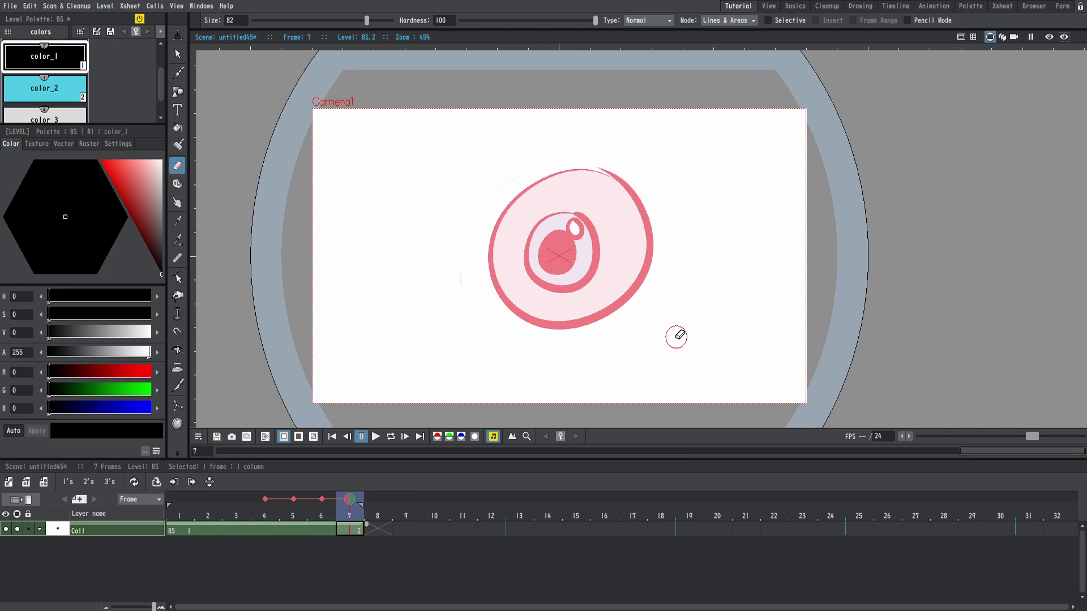
- Draw the closed eyelid lines and part of the eye's outline on frame 7 with the brush, tracing the onion skin
{"action": "key", "text": "b"}
{"action": "mouse_move", "coordinate": [491, 271]}
{"action": "left_mouse_down"}
{"action": "mouse_move", "coordinate": [644, 266]}
{"action": "mouse_move", "coordinate": [632, 253]}
{"action": "left_mouse_up"}
{"action": "left_click_drag", "start_coordinate": [516, 292], "coordinate": [610, 294]}
{"action": "left_click_drag", "start_coordinate": [491, 270], "coordinate": [621, 168]}
{"action": "mouse_move", "coordinate": [499, 299]}
{"action": "left_mouse_down"}
{"action": "mouse_move", "coordinate": [566, 327]}
{"action": "mouse_move", "coordinate": [638, 280]}
{"action": "left_mouse_up"}
- Compare the closed eye on frame 7 with frame 6 and deactivate the onion skin
{"action": "key", "text": "comma"}
{"action": "key", "text": "period"}
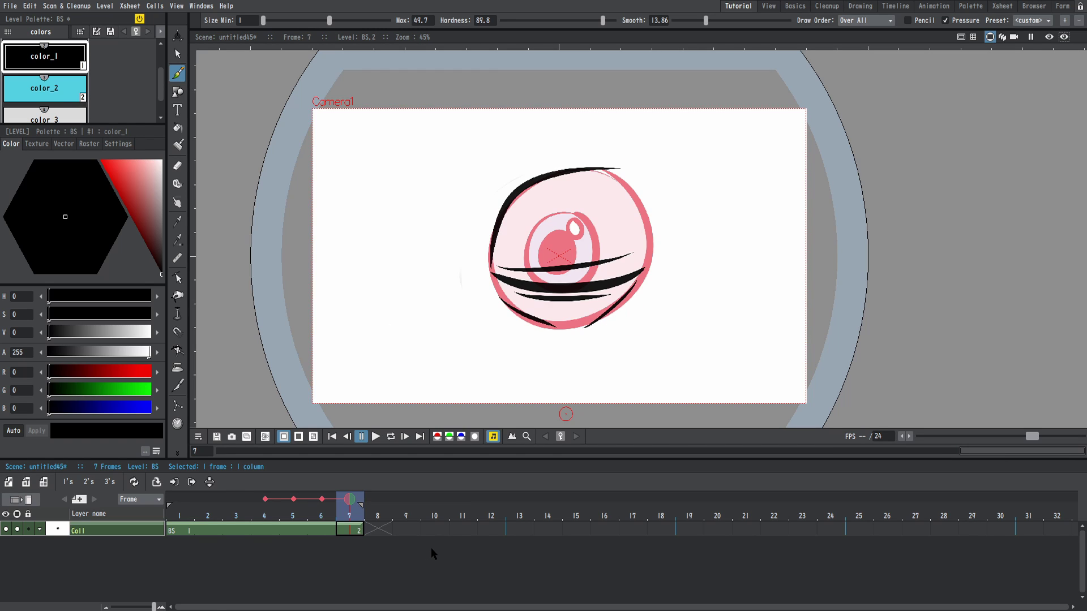
{"action": "key", "text": "comma"}
{"action": "key", "text": "period"}
{"action": "right_click", "coordinate": [699, 275]}
{"action": "left_click", "coordinate": [725, 334]}
- Flip between frames 6 and 7 without onion skin to check the blink from open to closed eye
{"action": "key", "text": "comma"}
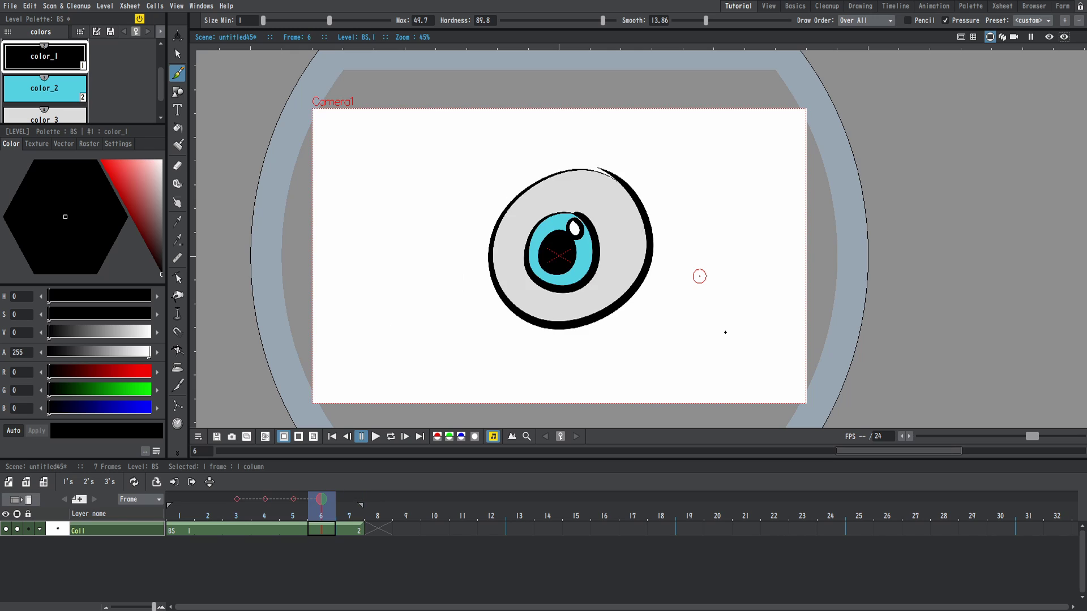
{"action": "key", "text": "period"}
{"action": "key", "text": "comma"}
{"action": "key", "text": "period"}
{"action": "key", "text": "comma"}
{"action": "key", "text": "period"}
{"action": "key", "text": "comma"}
{"action": "key", "text": "period"}
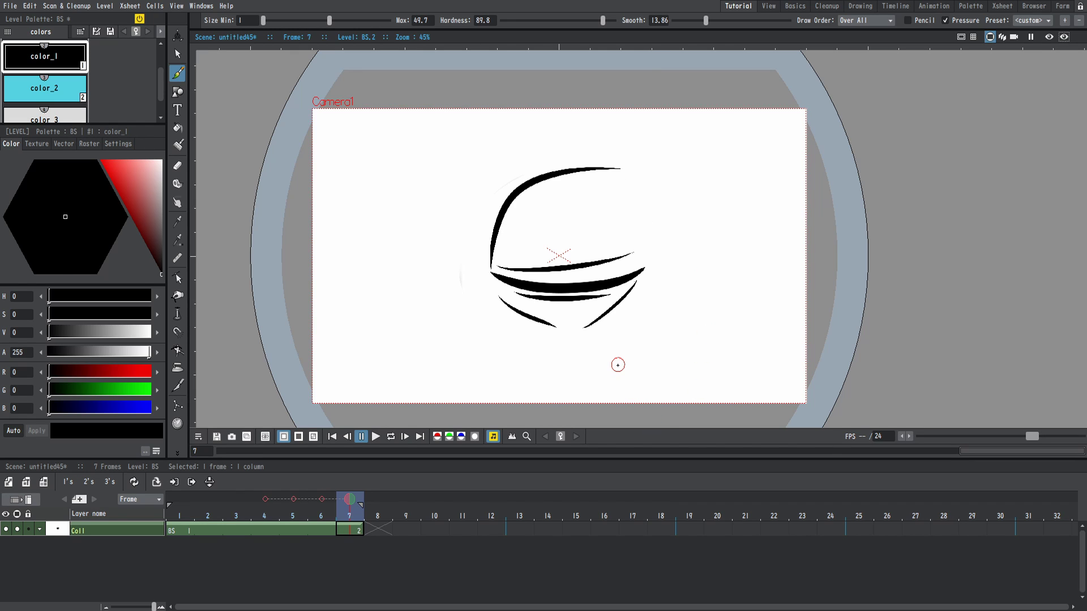
{"action": "key", "text": "comma"}
{"action": "key", "text": "period"}
- Extend the closed-eye drawing through frame 12 and step through the frames around the drawing change, ending on frame 4
{"action": "left_click_drag", "start_coordinate": [402, 524], "coordinate": [505, 537]}
{"action": "left_click", "coordinate": [422, 452]}
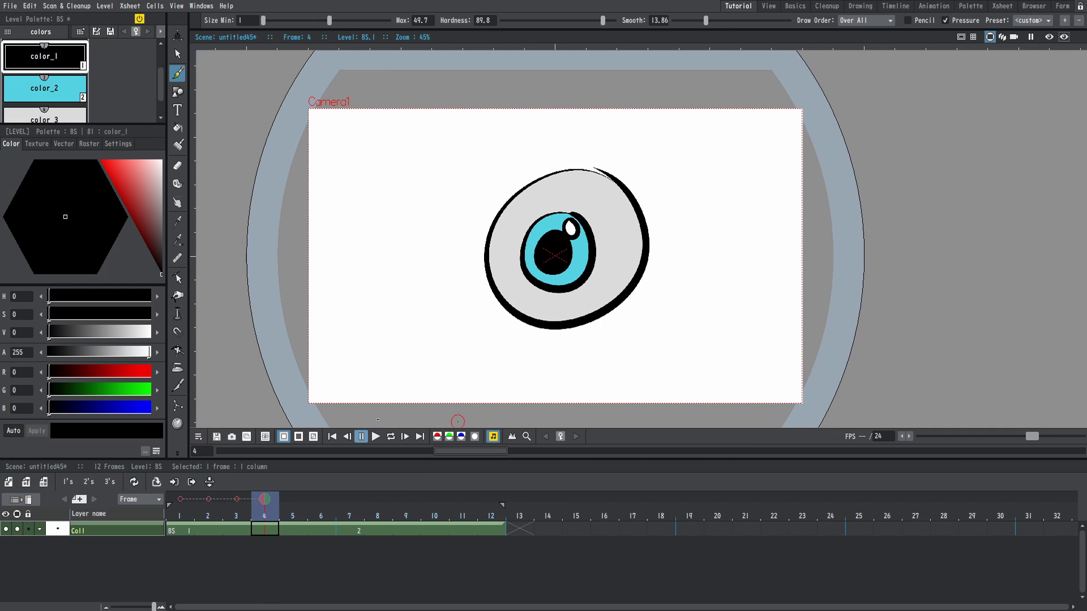
{"action": "left_click", "coordinate": [332, 531]}
{"action": "key", "text": "period"}
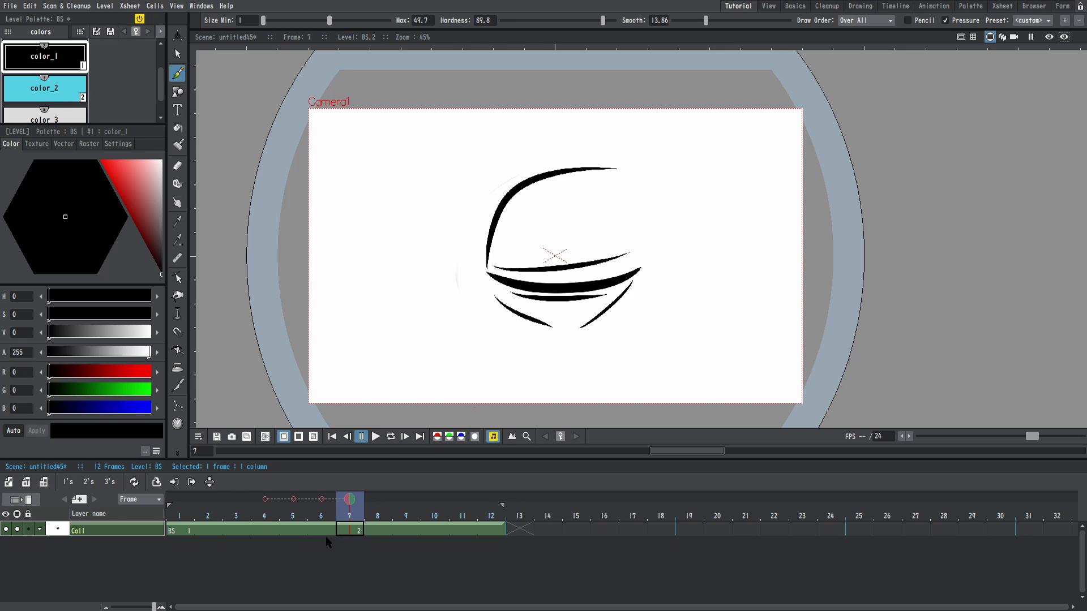
{"action": "key", "text": "comma"}
{"action": "key", "text": "comma"}
{"action": "key", "text": "comma"}
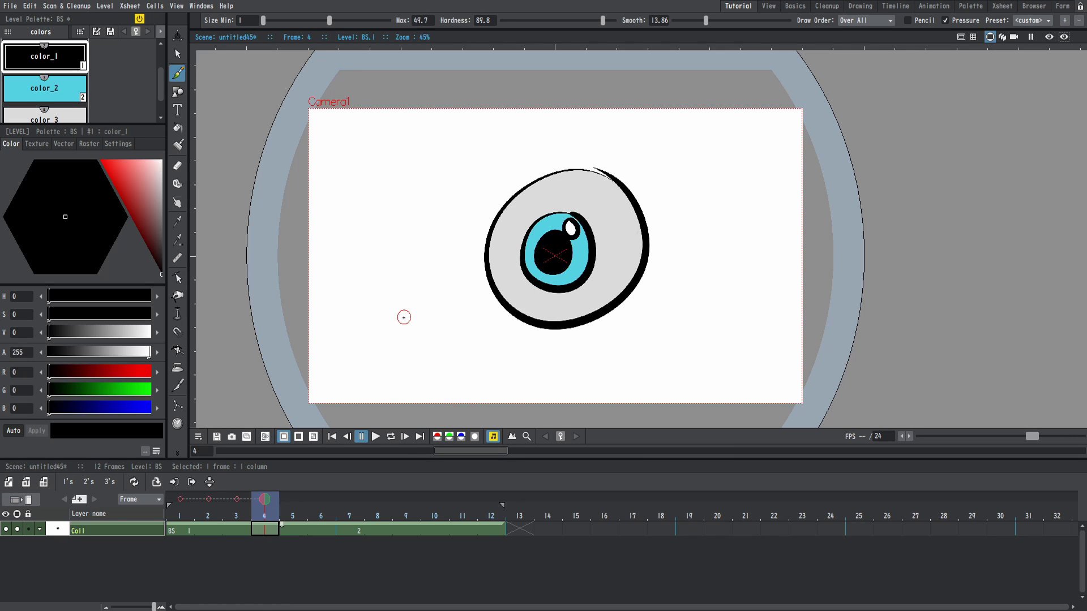
- Try a zigzag brush stroke beside the eye on frame 4 and undo it
{"action": "mouse_move", "coordinate": [390, 259]}
{"action": "left_mouse_down"}
{"action": "mouse_move", "coordinate": [410, 274]}
{"action": "mouse_move", "coordinate": [439, 377]}
{"action": "left_mouse_up"}
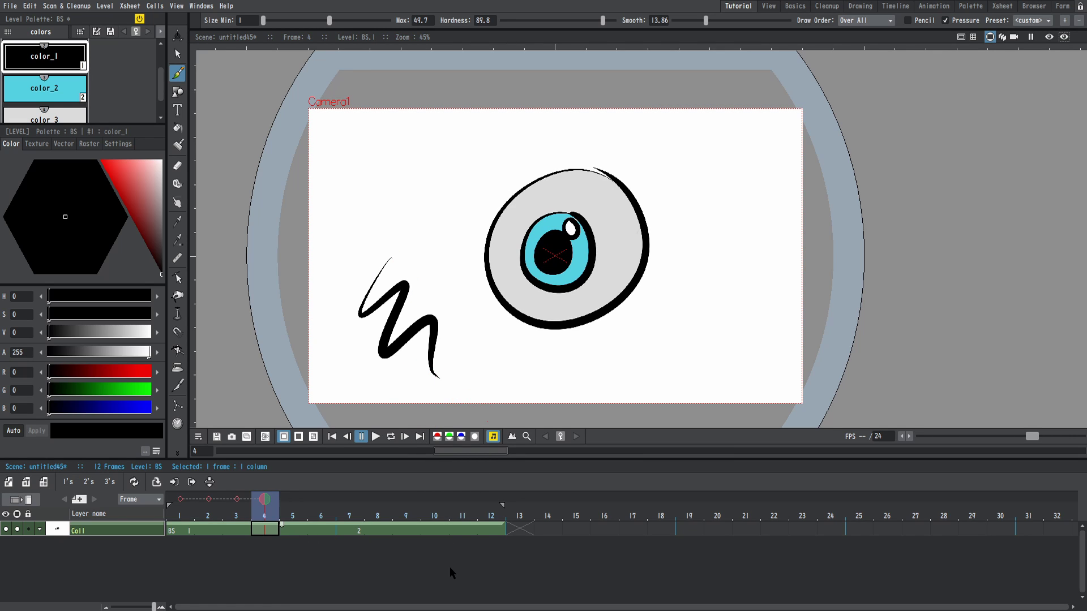
{"action": "left_click_drag", "start_coordinate": [561, 345], "coordinate": [558, 342]}
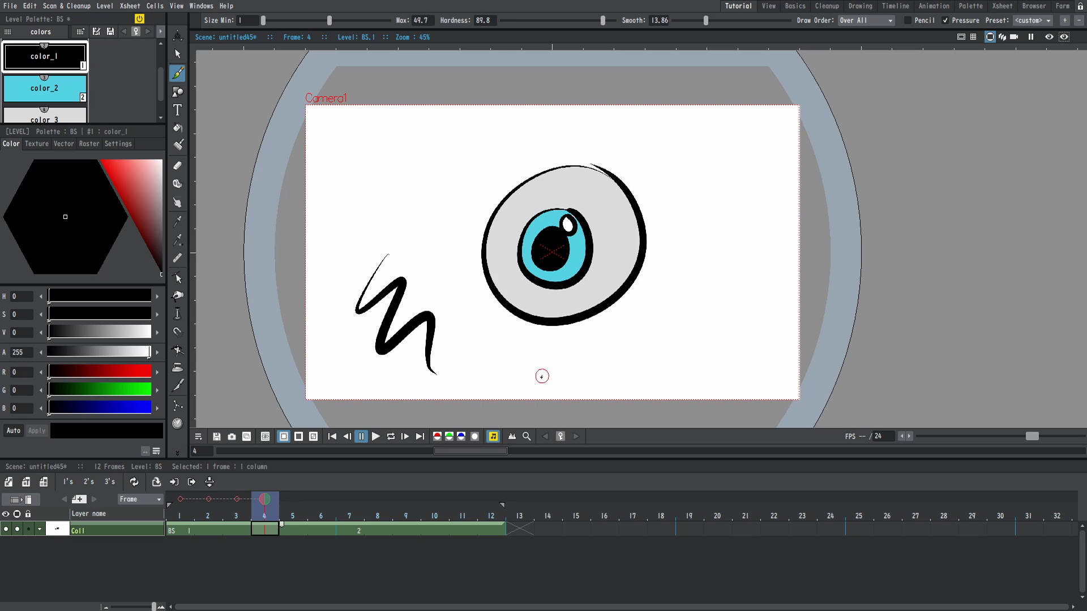
{"action": "key", "text": "ctrl+z"}
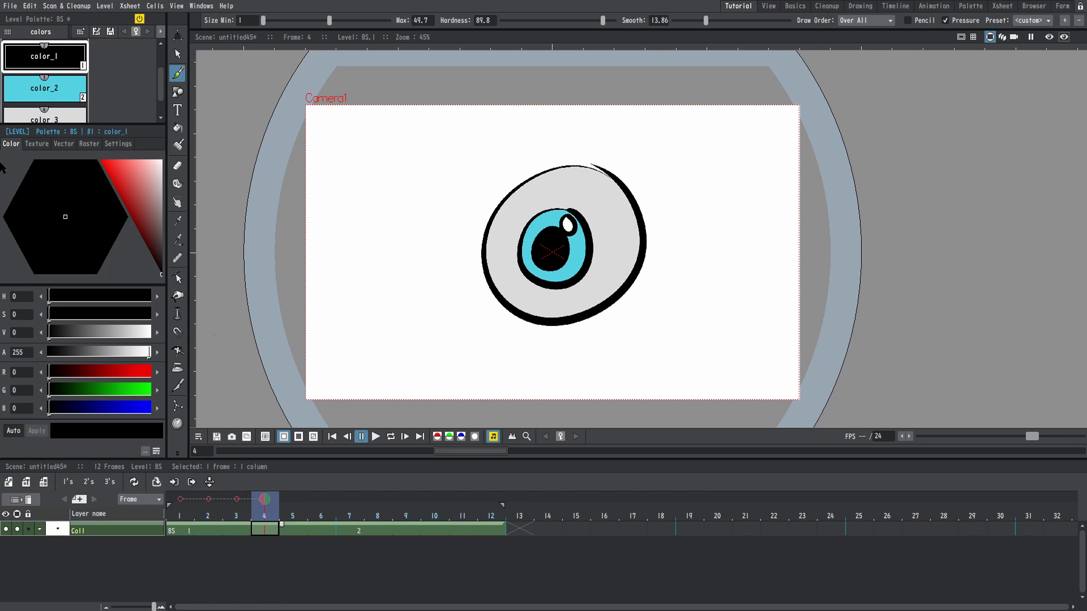
- Change the Autocreation option in the Drawing preferences
{"action": "left_click", "coordinate": [10, 5]}
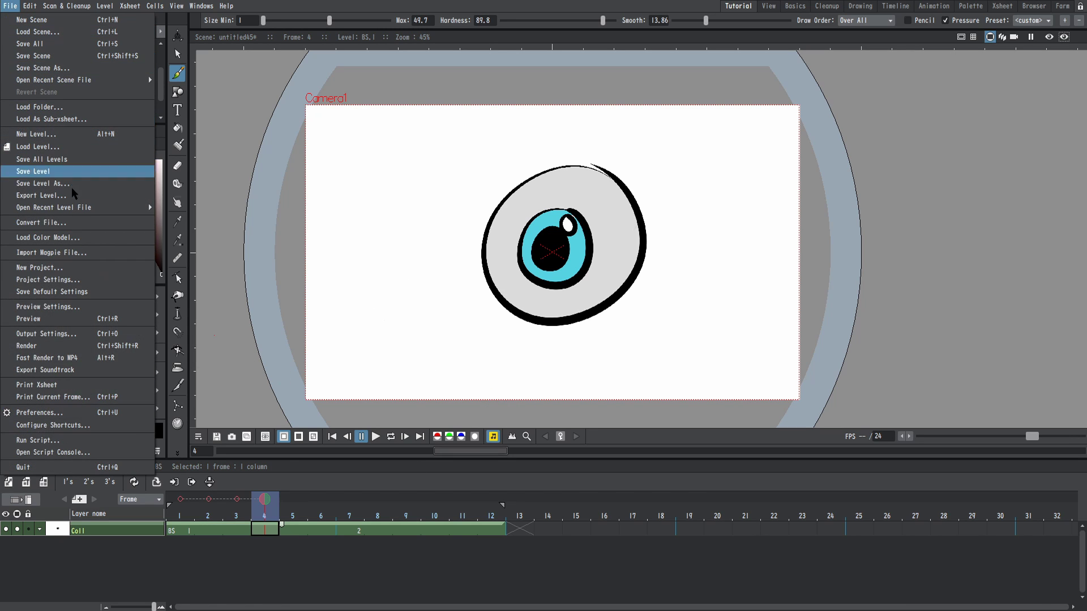
{"action": "left_click", "coordinate": [90, 415]}
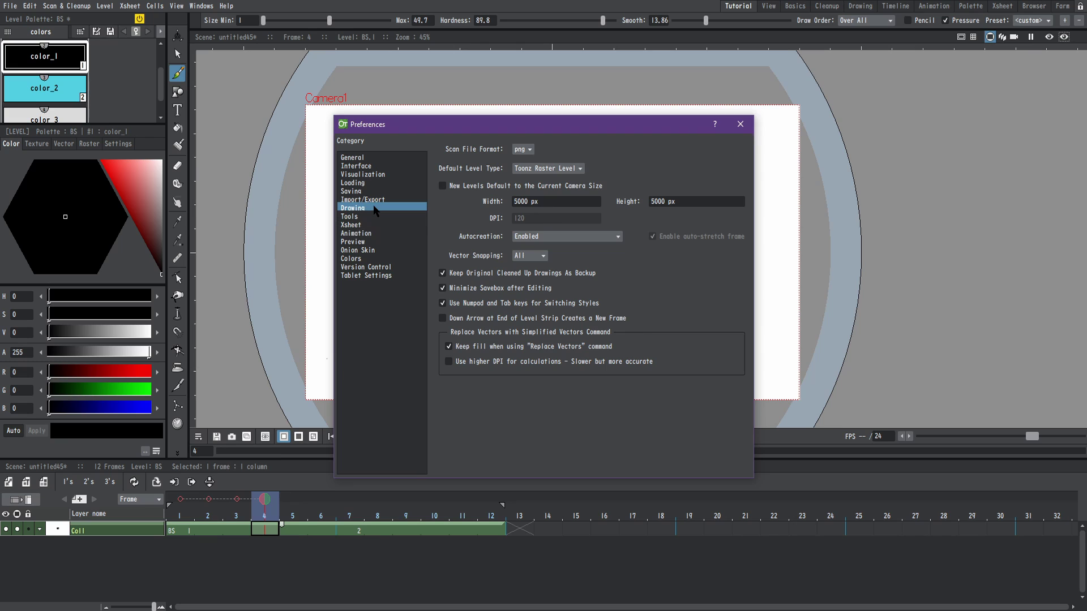
{"action": "left_click", "coordinate": [532, 238]}
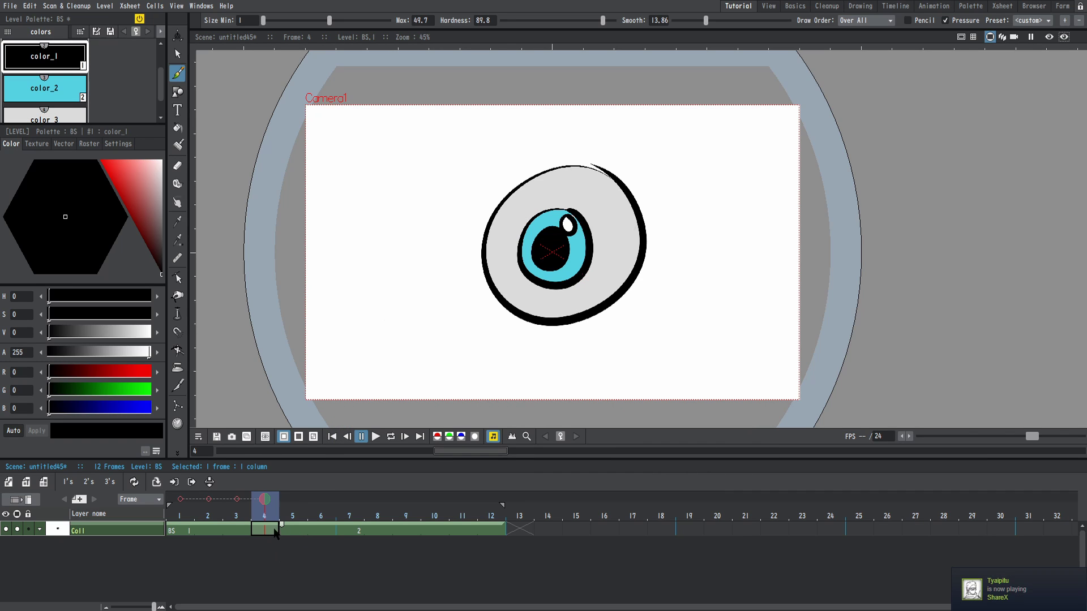
- Draw a brush stroke on frame 4 as a new drawing and erase it with the eraser
{"action": "mouse_move", "coordinate": [407, 249]}
{"action": "left_mouse_down"}
{"action": "mouse_move", "coordinate": [381, 298]}
{"action": "mouse_move", "coordinate": [477, 288]}
{"action": "mouse_move", "coordinate": [488, 346]}
{"action": "mouse_move", "coordinate": [427, 250]}
{"action": "mouse_move", "coordinate": [468, 253]}
{"action": "mouse_move", "coordinate": [446, 354]}
{"action": "mouse_move", "coordinate": [488, 300]}
{"action": "left_mouse_up"}
{"action": "key", "text": "a"}
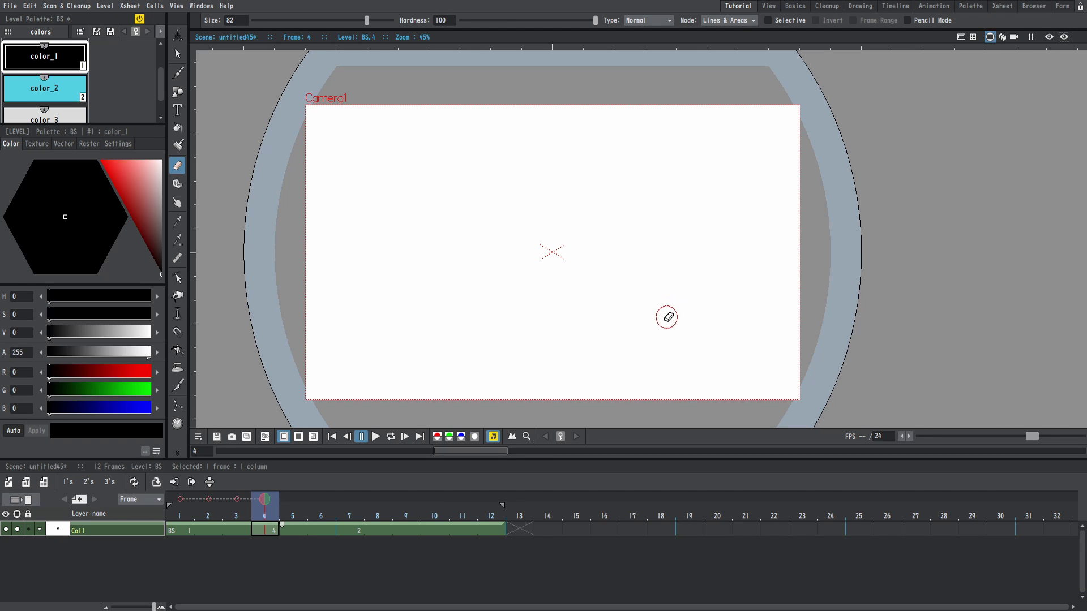
- Add frame 7 to the onion skin and brush the upper and lower lids of a half-closed eye on frame 4
{"action": "left_click", "coordinate": [350, 499]}
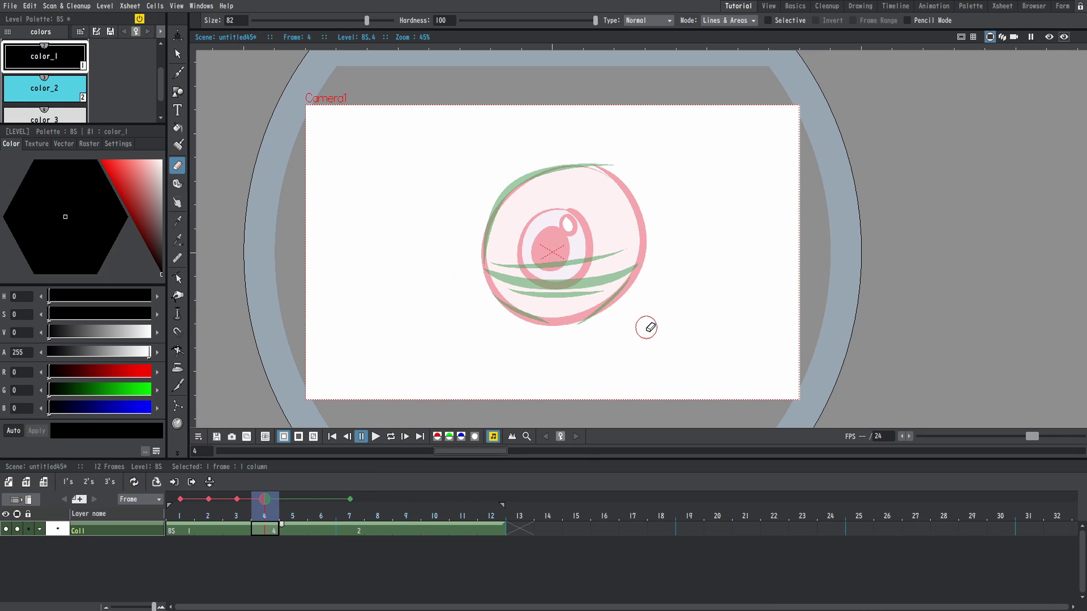
{"action": "mouse_move", "coordinate": [646, 327]}
{"action": "left_mouse_down"}
{"action": "mouse_move", "coordinate": [645, 337]}
{"action": "mouse_move", "coordinate": [695, 316]}
{"action": "mouse_move", "coordinate": [728, 332]}
{"action": "mouse_move", "coordinate": [714, 321]}
{"action": "left_mouse_up"}
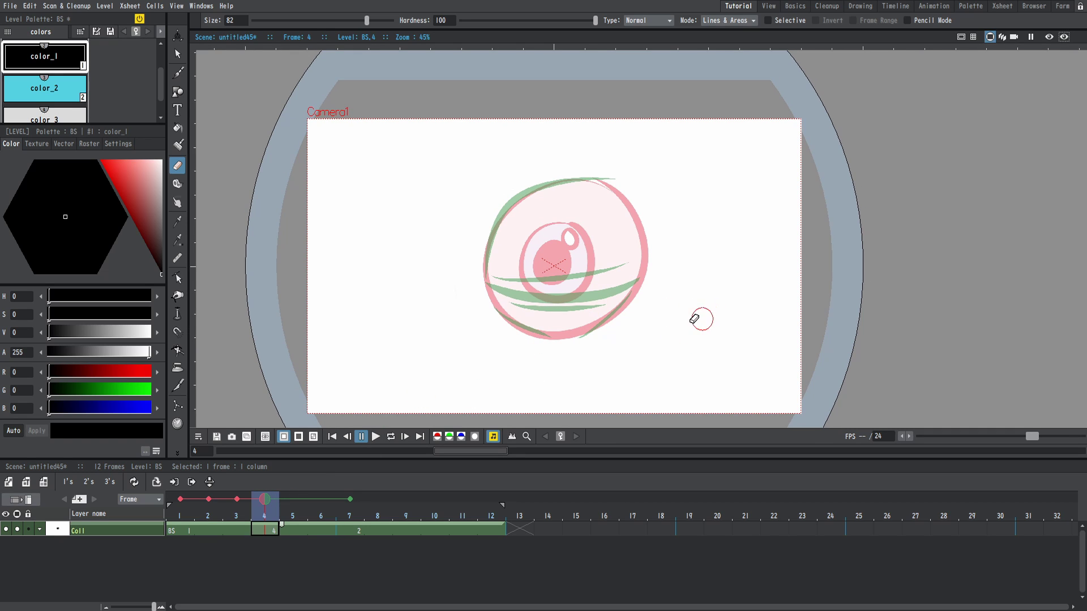
{"action": "scroll", "coordinate": [701, 317], "scroll_direction": "up", "scroll_amount": 1}
{"action": "left_click_drag", "start_coordinate": [643, 354], "coordinate": [645, 381]}
{"action": "key", "text": "b"}
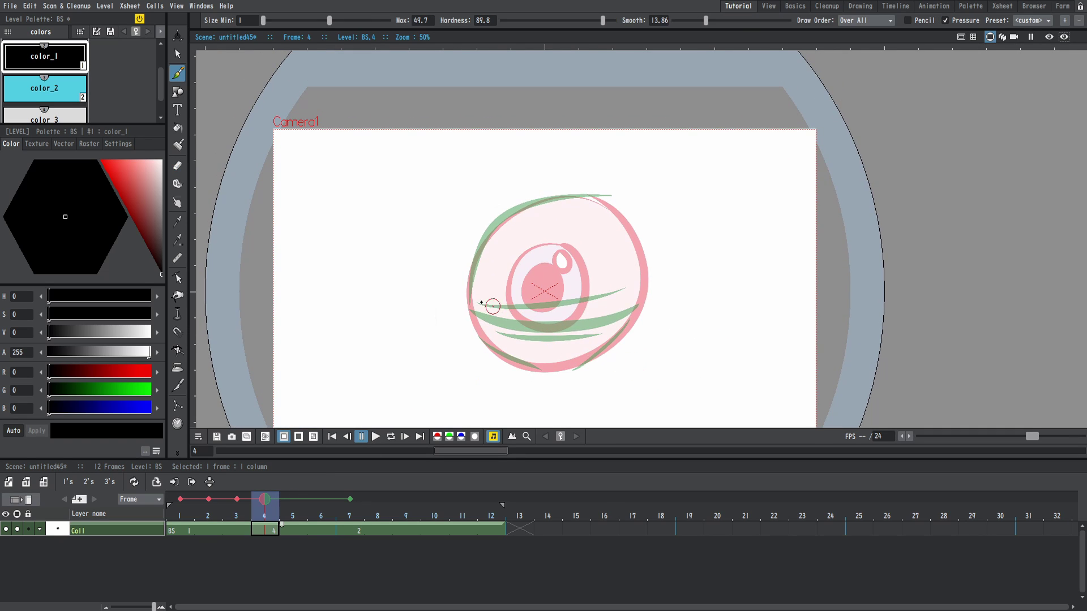
{"action": "left_click_drag", "start_coordinate": [470, 301], "coordinate": [641, 275]}
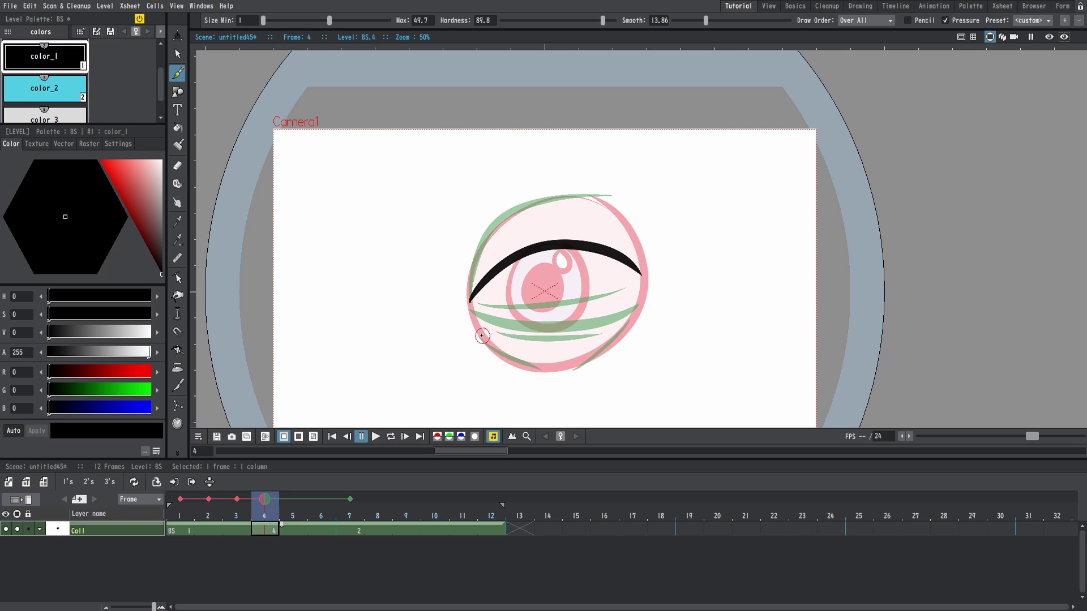
{"action": "left_click_drag", "start_coordinate": [481, 334], "coordinate": [630, 321]}
{"action": "left_click_drag", "start_coordinate": [470, 301], "coordinate": [483, 340]}
- Brush the iris, pupil and highlight between the half-closed eyelids on frame 4
{"action": "left_click_drag", "start_coordinate": [564, 272], "coordinate": [593, 303]}
{"action": "left_click_drag", "start_coordinate": [586, 252], "coordinate": [583, 331]}
{"action": "left_click_drag", "start_coordinate": [543, 265], "coordinate": [568, 283]}
{"action": "left_click_drag", "start_coordinate": [558, 252], "coordinate": [565, 266]}
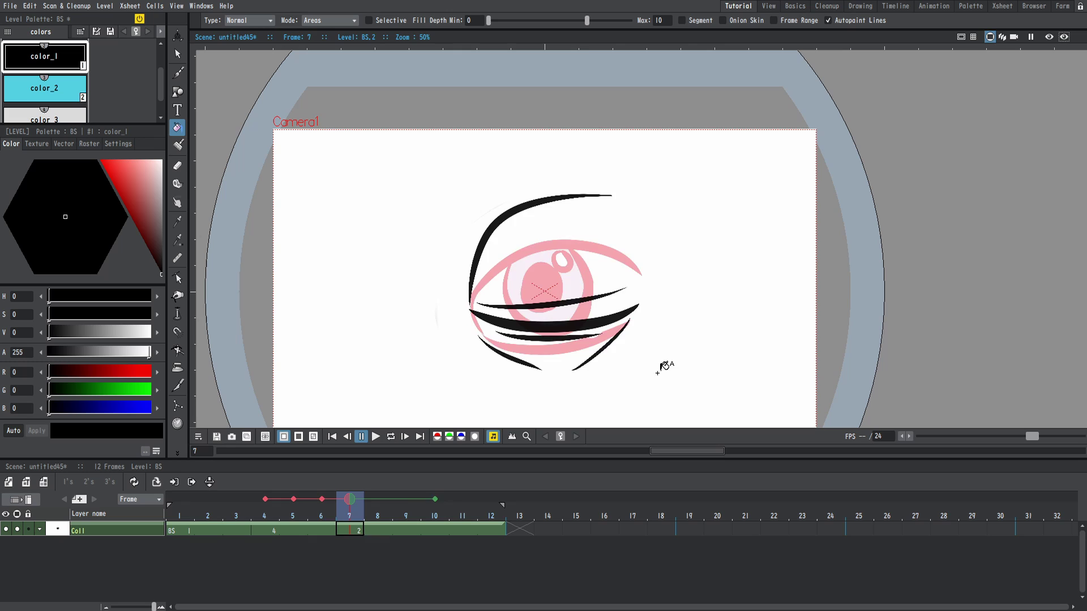
- Flip back and forth through the open, half-closed and closed eye drawings to check the blink, ending on frame 2
{"action": "key", "text": "Left"}
{"action": "key", "text": "Left"}
{"action": "key", "text": "Left"}
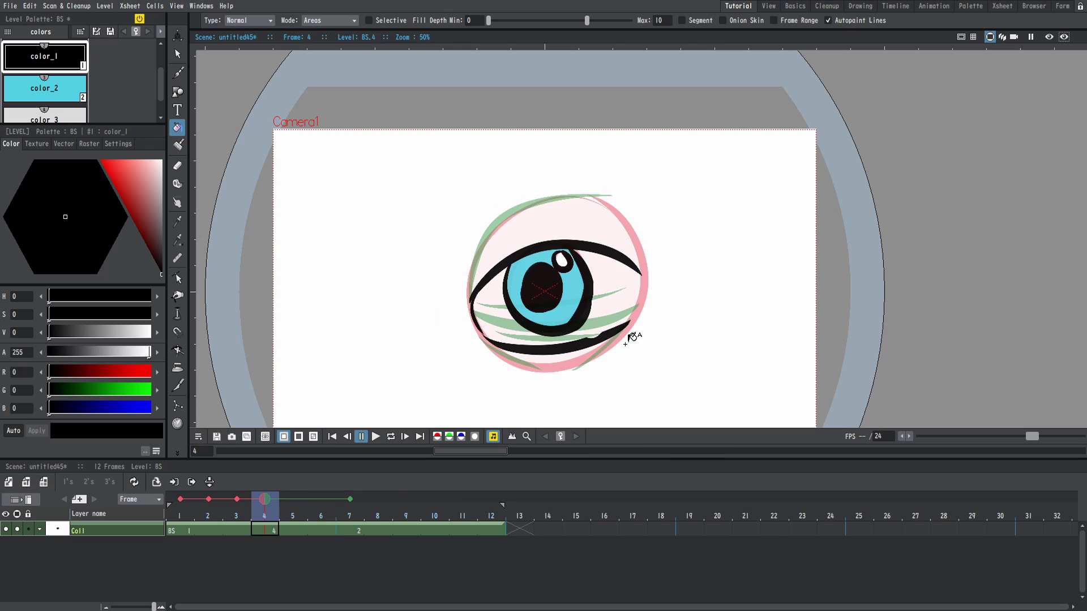
{"action": "key", "text": "Left"}
{"action": "key", "text": "Right"}
{"action": "scroll", "coordinate": [587, 330], "scroll_direction": "down", "scroll_amount": 1}
{"action": "key", "text": "Left"}
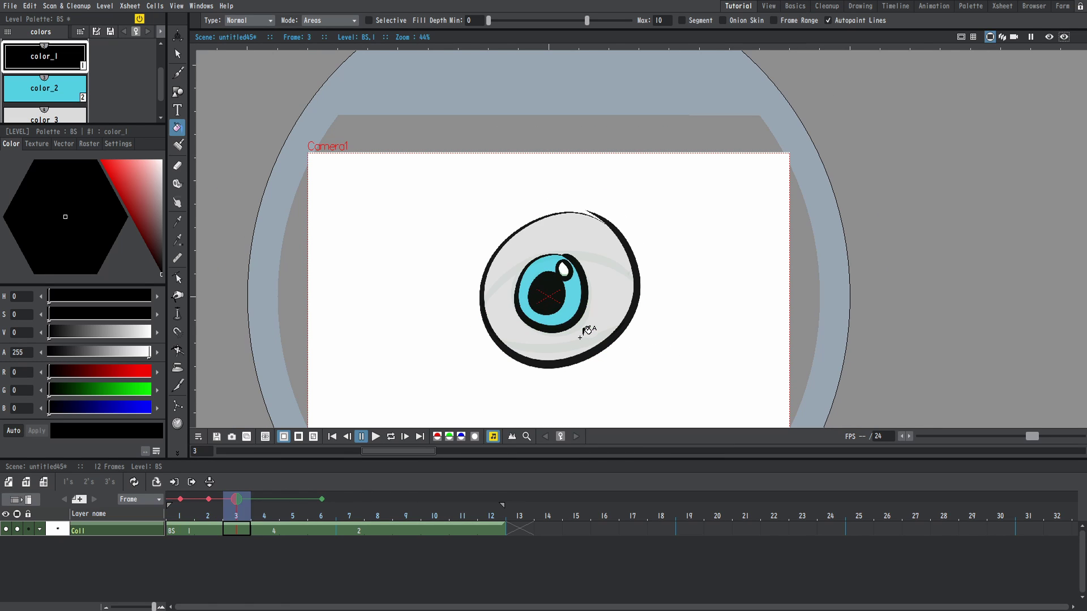
{"action": "key", "text": "Right"}
{"action": "key", "text": "Right"}
{"action": "key", "text": "Right"}
{"action": "key", "text": "Right"}
{"action": "key", "text": "Right"}
{"action": "key", "text": "Left"}
{"action": "key", "text": "Left"}
{"action": "key", "text": "Left"}
{"action": "key", "text": "Left"}
{"action": "key", "text": "Left"}
{"action": "key", "text": "Left"}
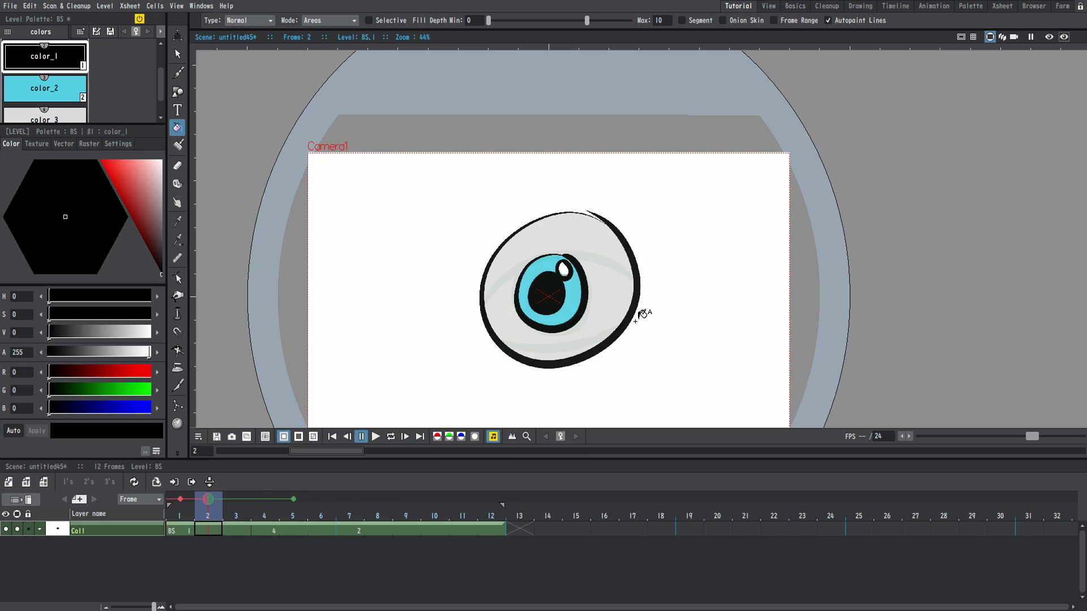
{"action": "scroll", "coordinate": [640, 313], "scroll_direction": "down", "scroll_amount": 2}
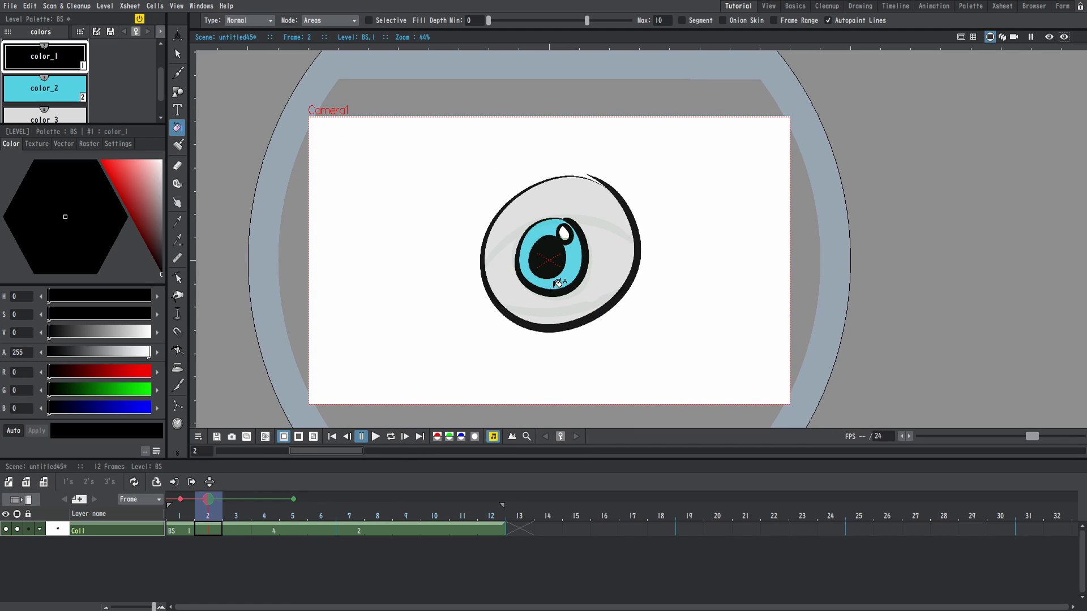